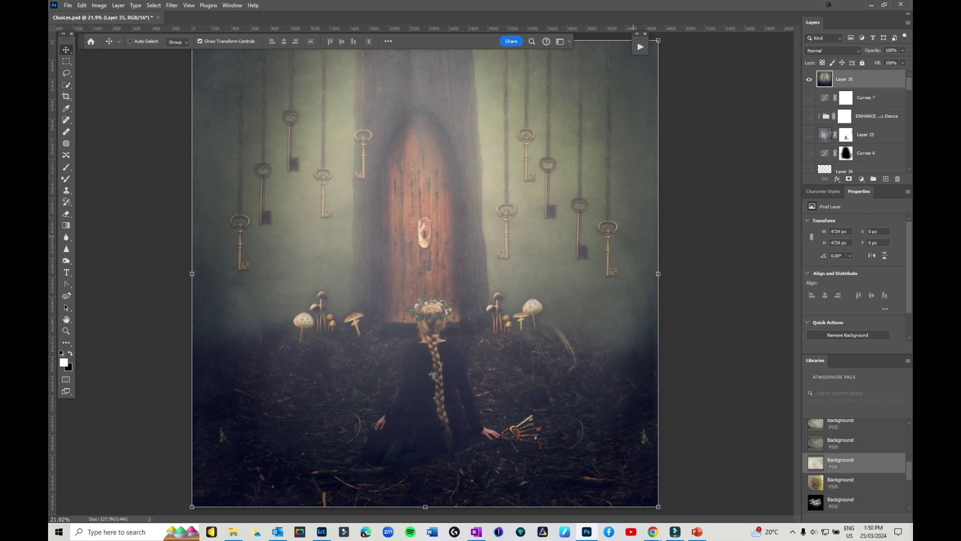
Hide the finished composite Layer 35 and select the original photo, Layer 0, at the base of the layer stack.
{"action": "left_click", "coordinate": [809, 79]}
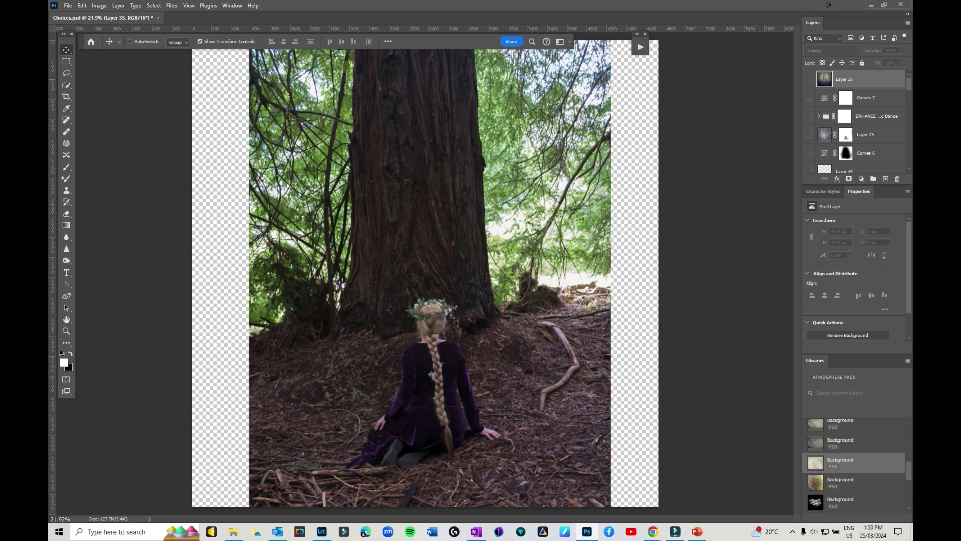
{"action": "scroll", "coordinate": [856, 120], "scroll_direction": "down", "scroll_amount": 10}
{"action": "left_click", "coordinate": [859, 164]}
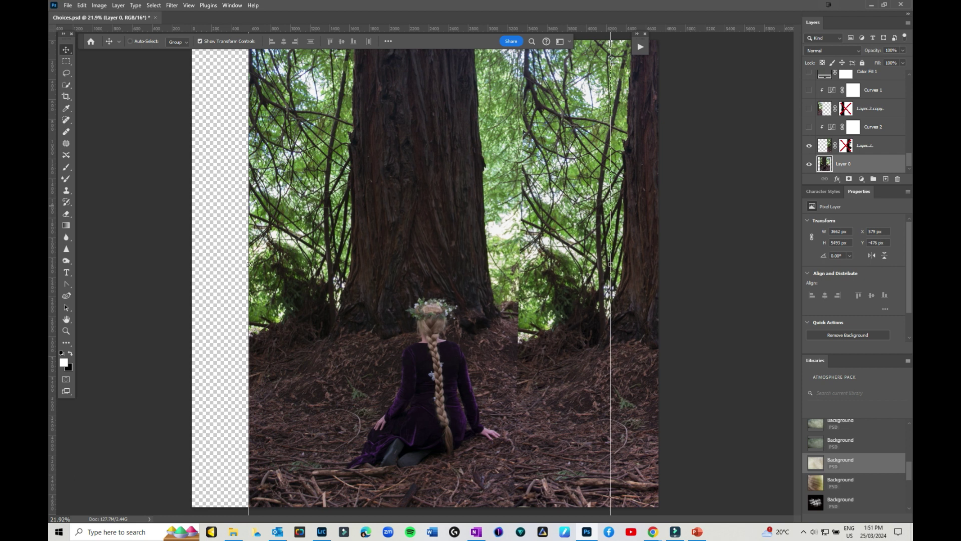
Show Layer 2 copy, both Curves adjustments clipped above the duplicated tree layers, Color Fill 1 and the Layer 4 texture.
{"action": "left_click", "coordinate": [809, 109]}
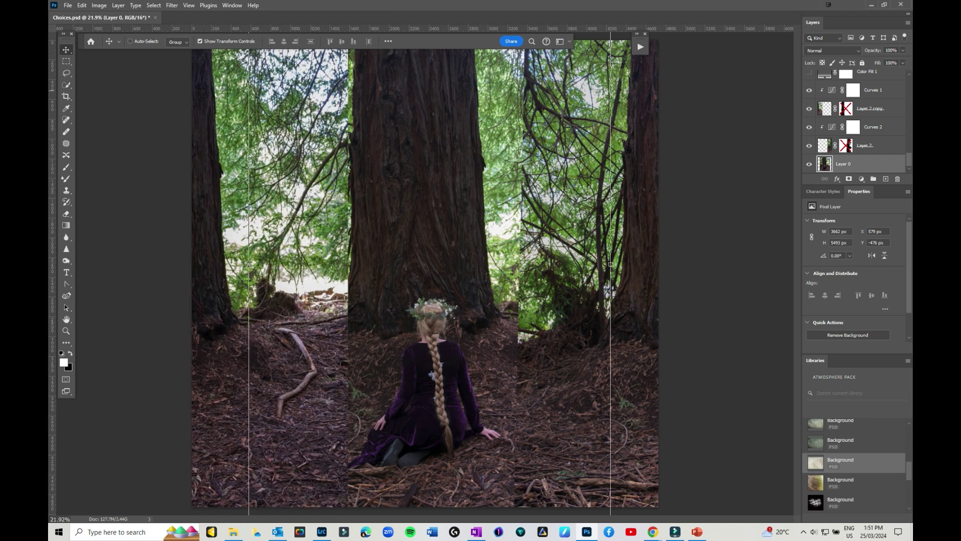
{"action": "scroll", "coordinate": [856, 121], "scroll_direction": "up", "scroll_amount": 1}
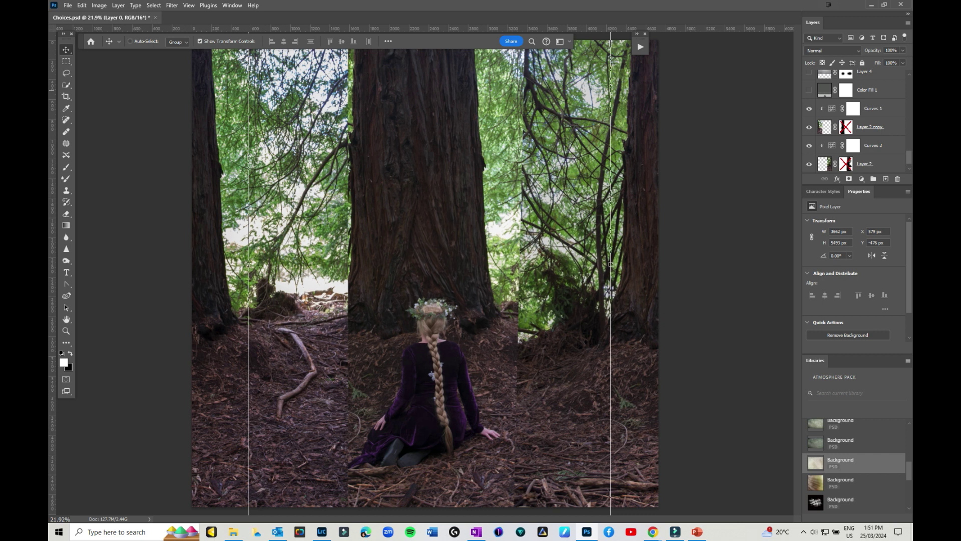
{"action": "scroll", "coordinate": [856, 120], "scroll_direction": "up", "scroll_amount": 1}
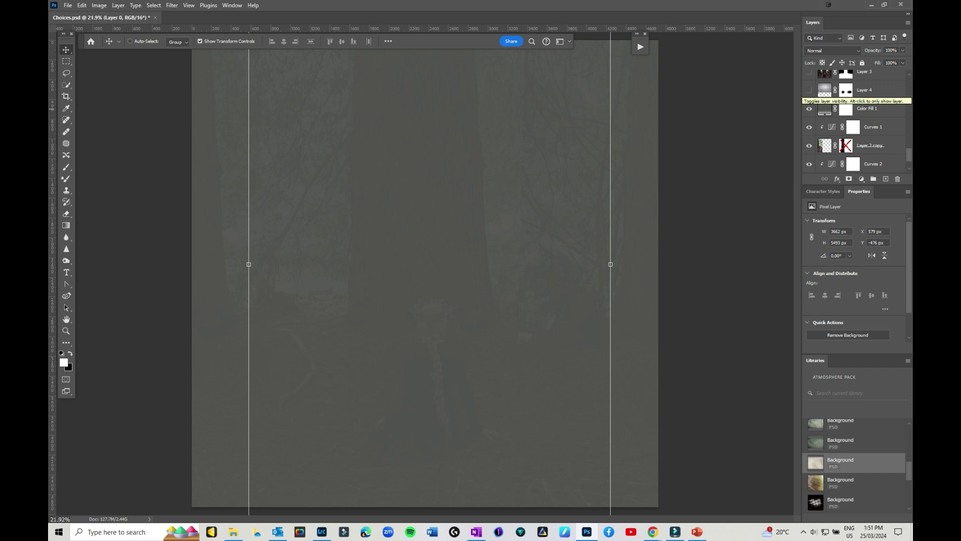
{"action": "left_click", "coordinate": [809, 90]}
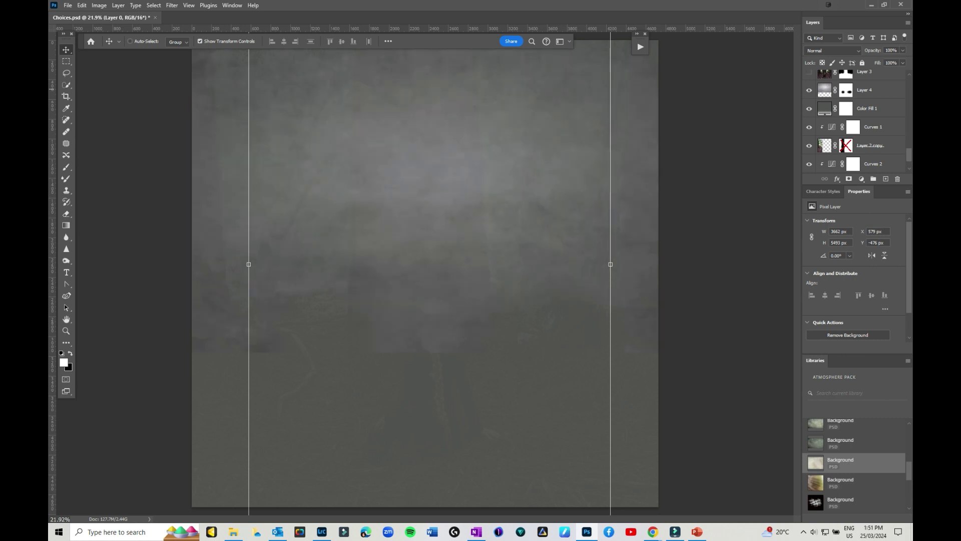
Show Layer 3 with the tree and woman, and compare it with its layer mask disabled and re-enabled.
{"action": "scroll", "coordinate": [856, 120], "scroll_direction": "up", "scroll_amount": 1}
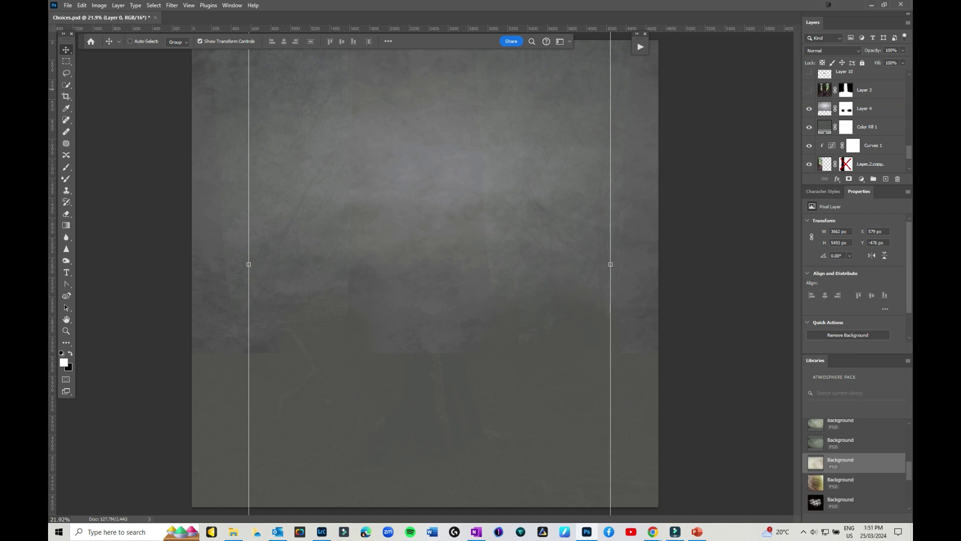
{"action": "left_click", "coordinate": [809, 90]}
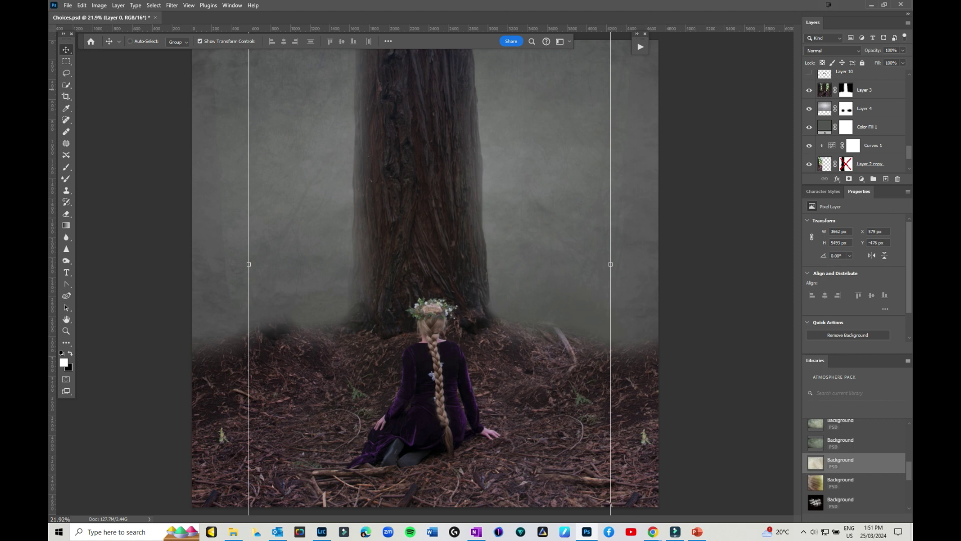
{"action": "left_click", "coordinate": [845, 90], "text": "shift"}
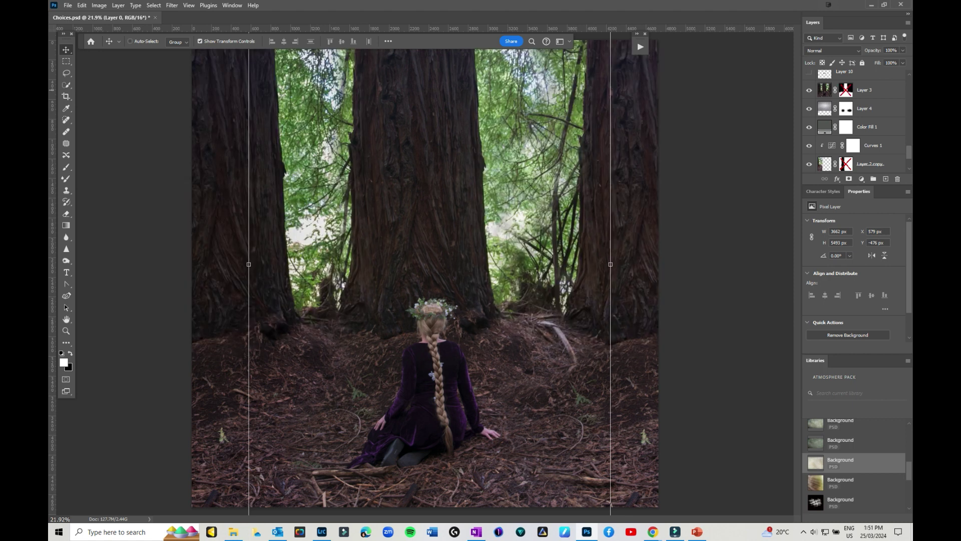
{"action": "left_click", "coordinate": [845, 90], "text": "shift"}
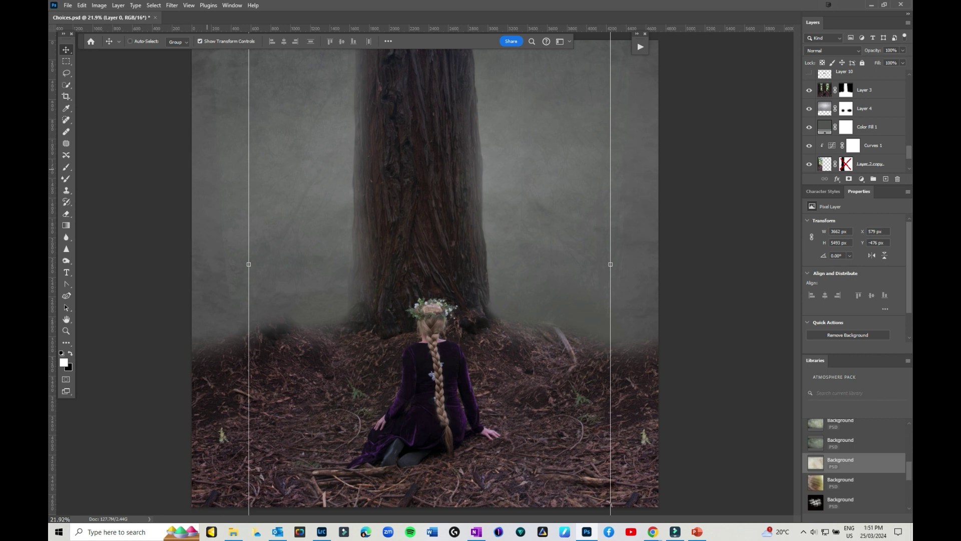
Show the wooden door layer above Layer 10, along with Layer 10, Hue/Saturation 3 and Layer 17.
{"action": "scroll", "coordinate": [856, 121], "scroll_direction": "up", "scroll_amount": 1}
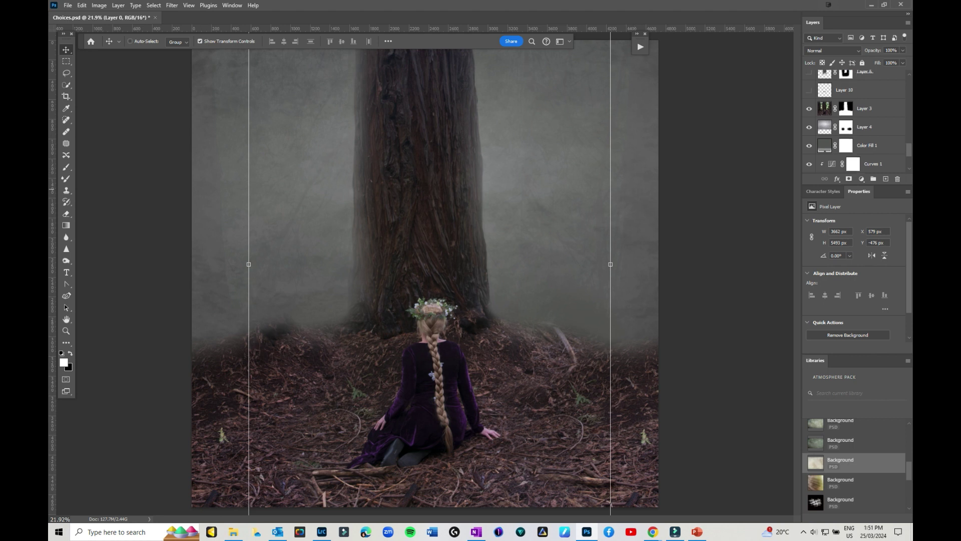
{"action": "scroll", "coordinate": [856, 120], "scroll_direction": "up", "scroll_amount": 1}
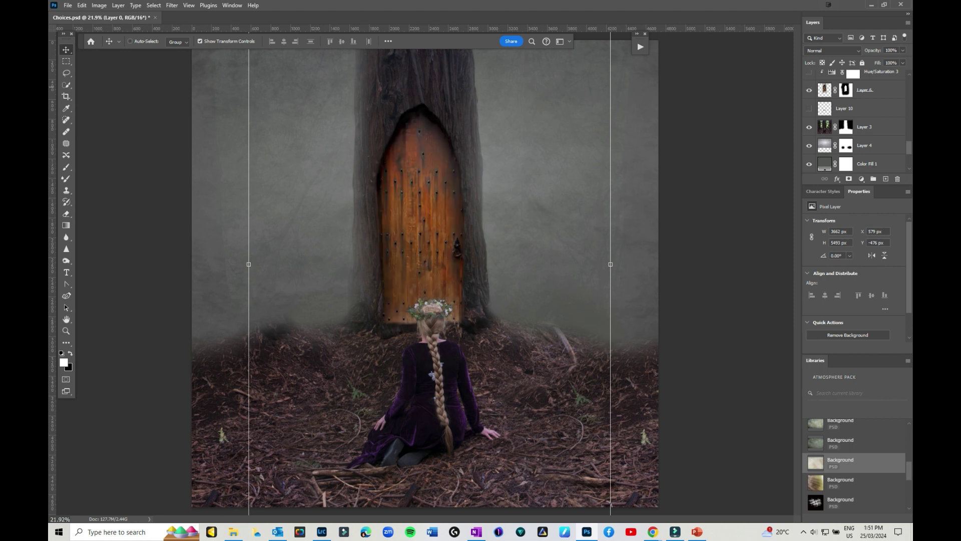
{"action": "left_click", "coordinate": [809, 108]}
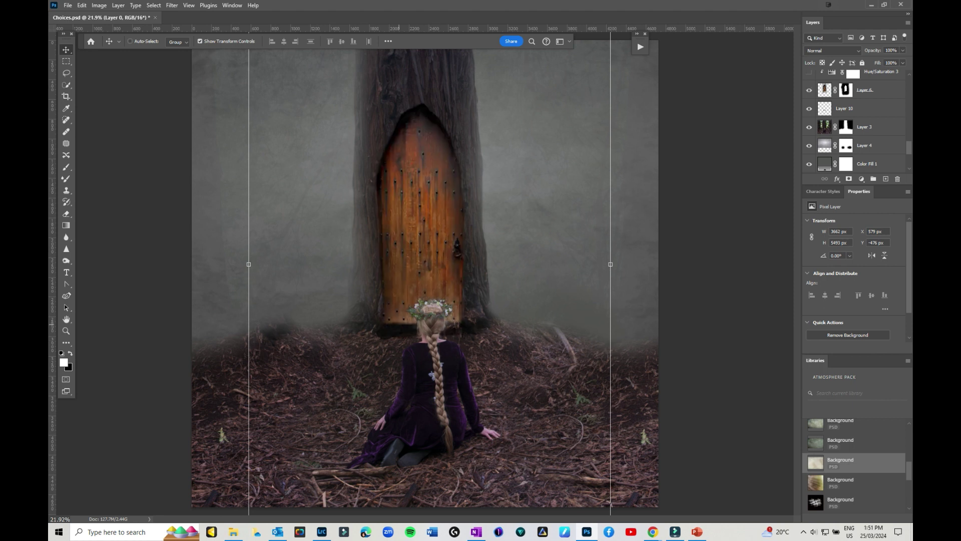
{"action": "scroll", "coordinate": [856, 120], "scroll_direction": "up", "scroll_amount": 1}
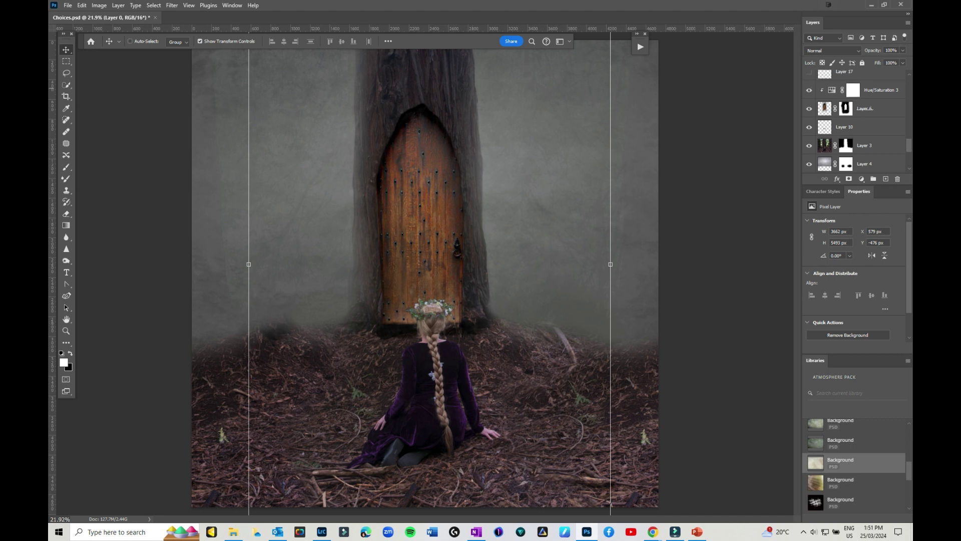
{"action": "scroll", "coordinate": [856, 120], "scroll_direction": "up", "scroll_amount": 1}
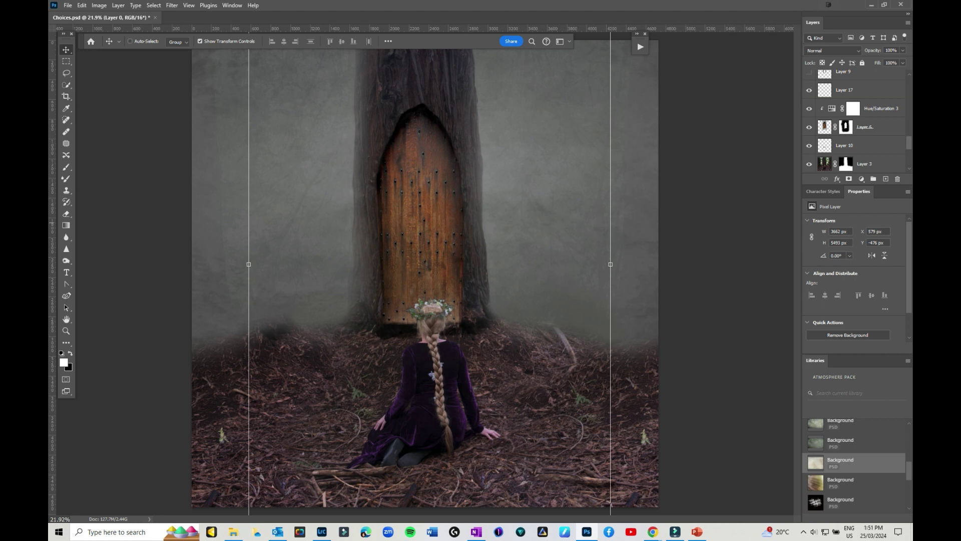
Show Layer 9 and the keyhole details on Layer 18 and Layer 19, leaving the Mushrooms group hidden.
{"action": "scroll", "coordinate": [856, 120], "scroll_direction": "up", "scroll_amount": 1}
{"action": "scroll", "coordinate": [856, 120], "scroll_direction": "up", "scroll_amount": 1}
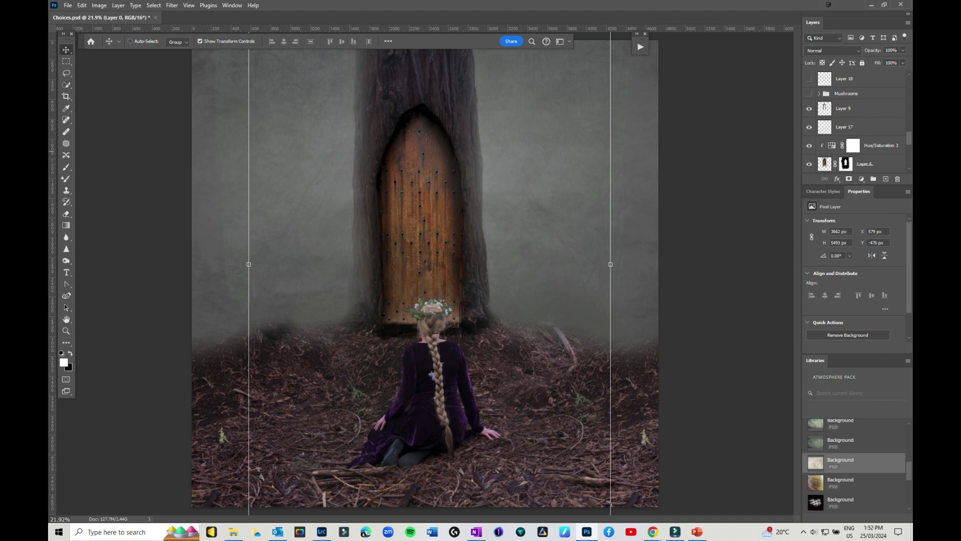
{"action": "scroll", "coordinate": [854, 122], "scroll_direction": "up", "scroll_amount": 1}
{"action": "scroll", "coordinate": [856, 120], "scroll_direction": "up", "scroll_amount": 1}
{"action": "left_click", "coordinate": [810, 115]}
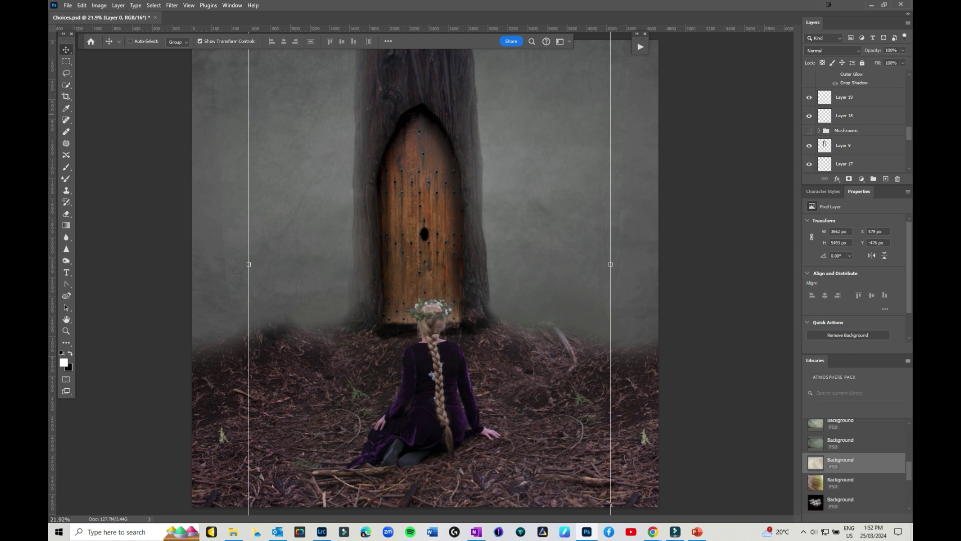
Show the keyhole plate on Layer 16 and toggle it and Layer 19 to compare their effect on the door.
{"action": "scroll", "coordinate": [824, 144], "scroll_direction": "up", "scroll_amount": 3}
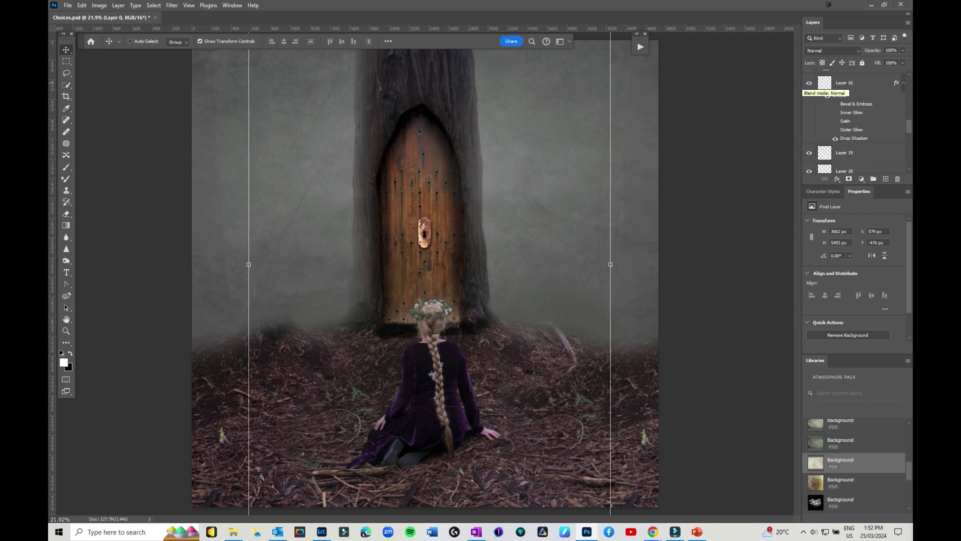
{"action": "left_click", "coordinate": [808, 82]}
{"action": "left_click", "coordinate": [809, 83]}
{"action": "left_click", "coordinate": [809, 152]}
Show the Mushrooms group, check Layer 15 copy and its layer effects inside it, and collapse the group.
{"action": "scroll", "coordinate": [856, 123], "scroll_direction": "down", "scroll_amount": 1}
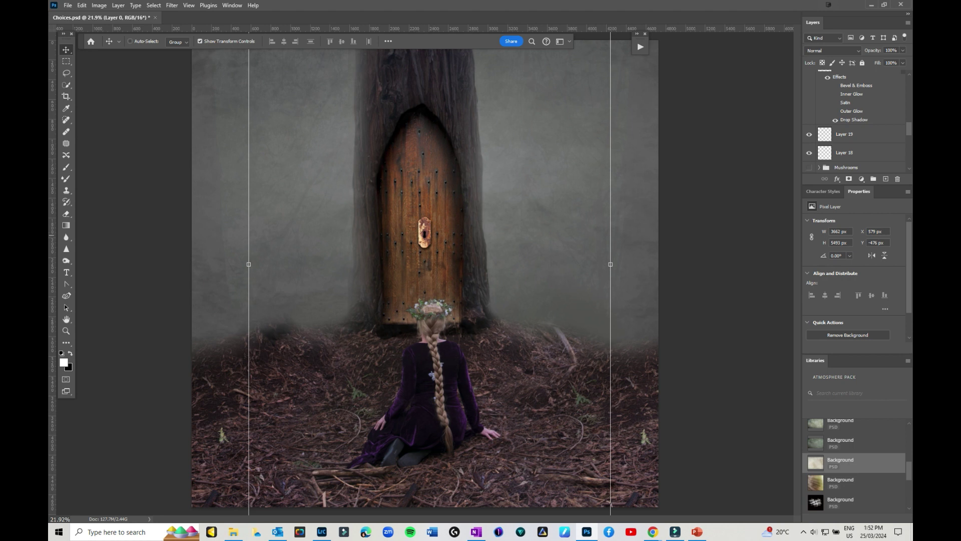
{"action": "scroll", "coordinate": [856, 122], "scroll_direction": "down", "scroll_amount": 1}
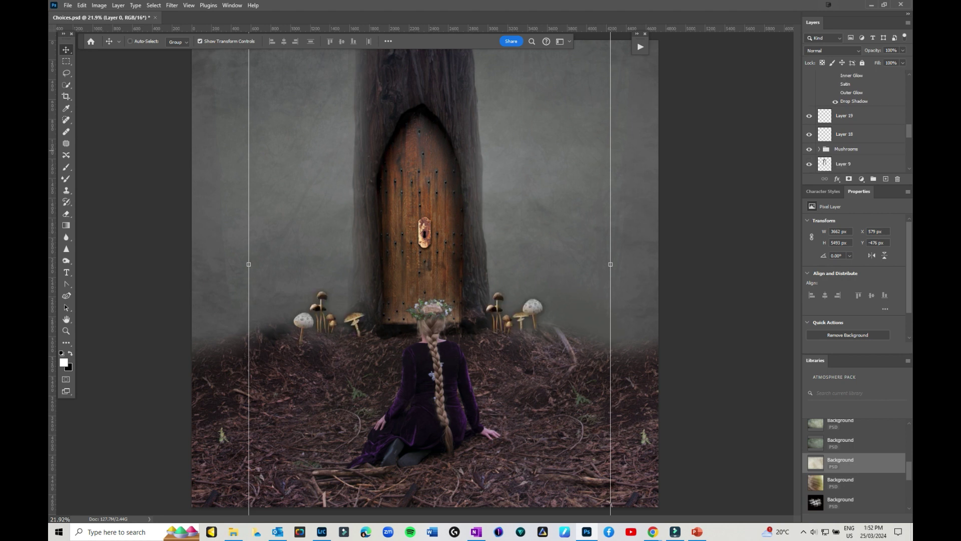
{"action": "left_click", "coordinate": [819, 148]}
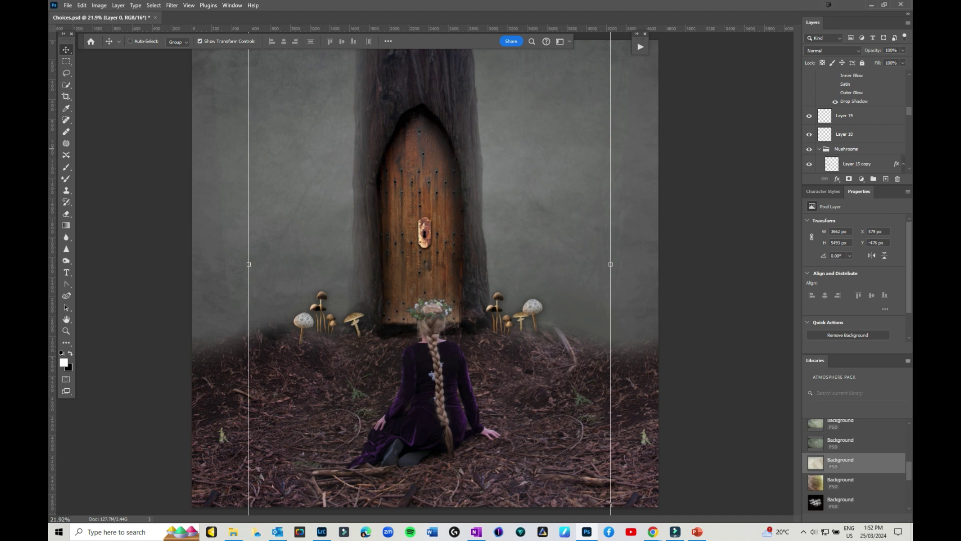
{"action": "left_click", "coordinate": [809, 163]}
{"action": "scroll", "coordinate": [856, 120], "scroll_direction": "down", "scroll_amount": 2}
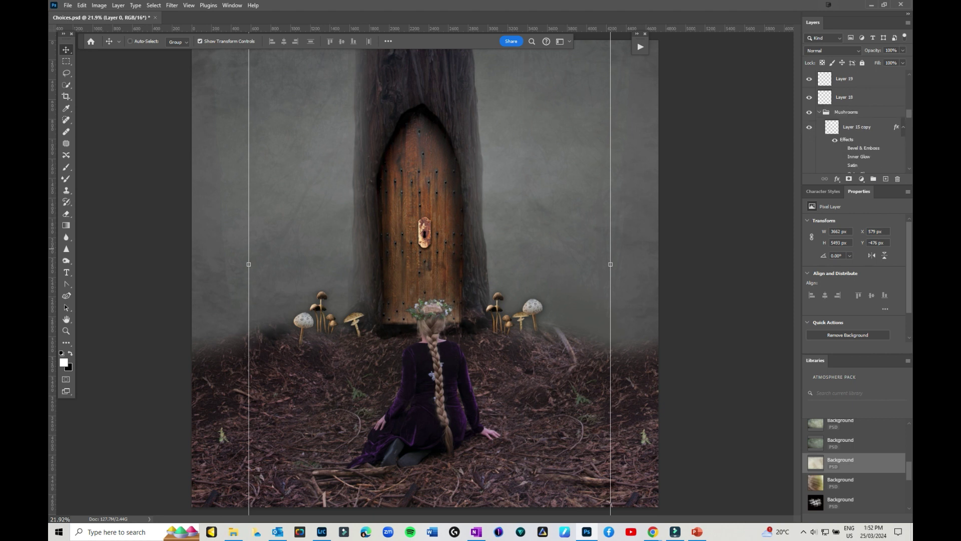
{"action": "left_click", "coordinate": [834, 140]}
{"action": "scroll", "coordinate": [856, 121], "scroll_direction": "down", "scroll_amount": 1}
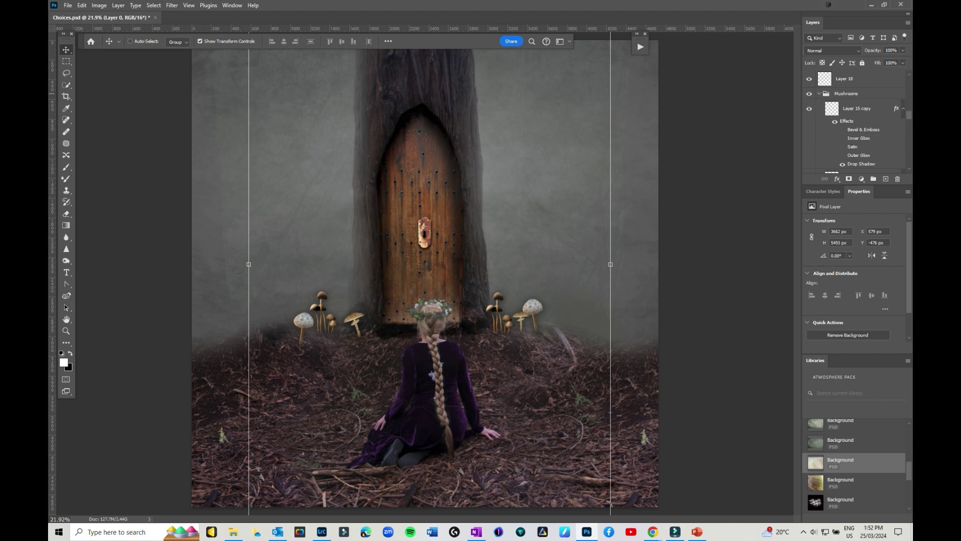
{"action": "left_click", "coordinate": [819, 93]}
Show the Keys group above Layer 16 and expand it to reveal Layer 30 and the individual key groups.
{"action": "scroll", "coordinate": [856, 120], "scroll_direction": "up", "scroll_amount": 1}
{"action": "scroll", "coordinate": [856, 120], "scroll_direction": "up", "scroll_amount": 6}
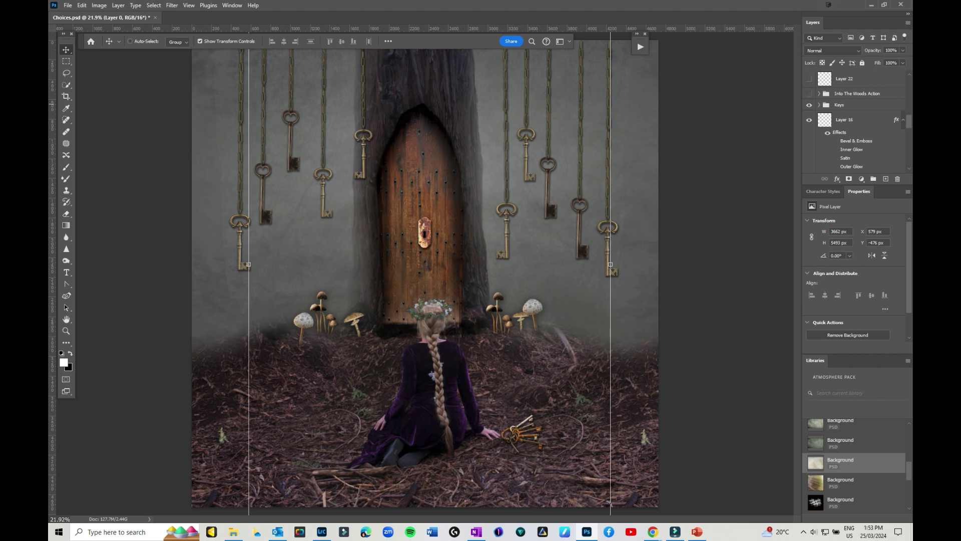
{"action": "left_click", "coordinate": [819, 104]}
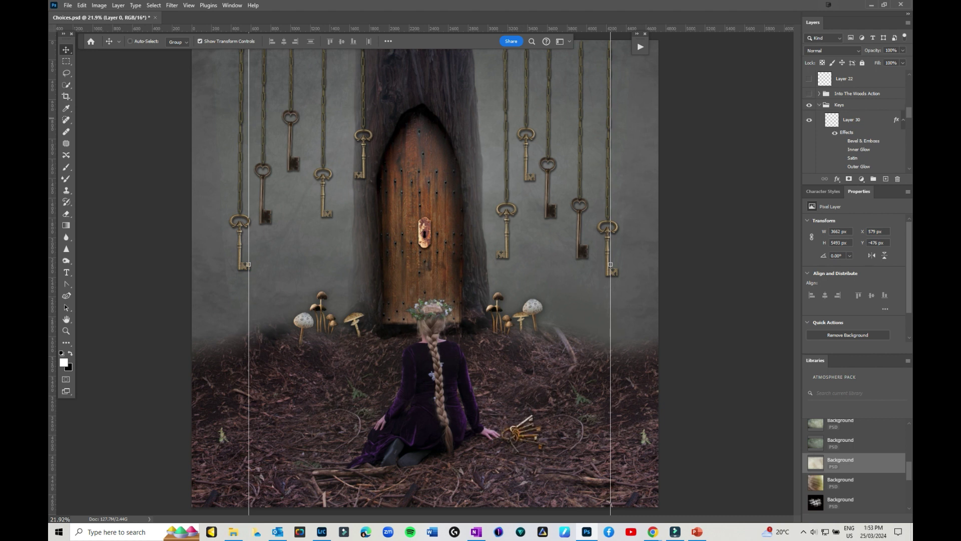
{"action": "scroll", "coordinate": [856, 125], "scroll_direction": "down", "scroll_amount": 2}
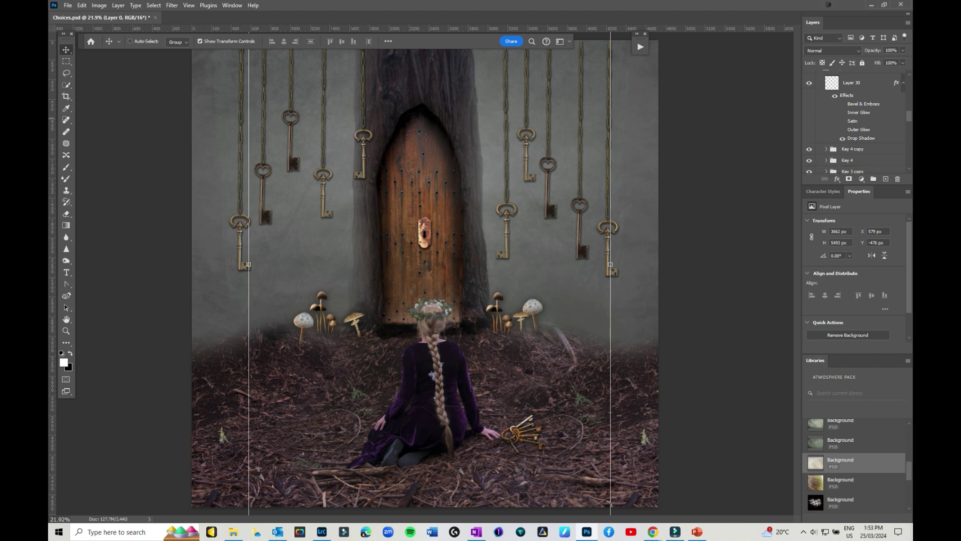
Expand the Key 4 copy group and toggle its top chain layer to see which part of the hanging key it adds.
{"action": "left_click", "coordinate": [809, 148]}
{"action": "left_click", "coordinate": [826, 149]}
{"action": "scroll", "coordinate": [856, 125], "scroll_direction": "down", "scroll_amount": 3}
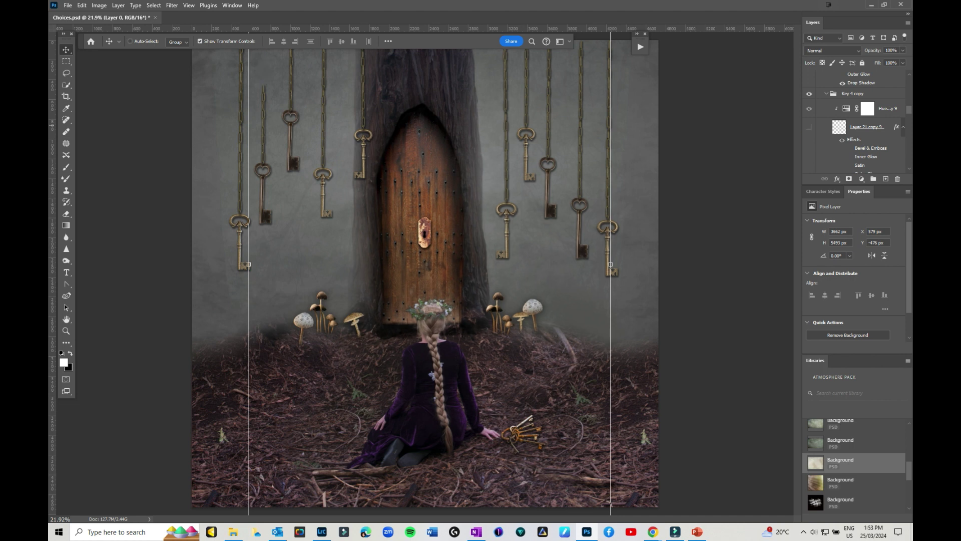
{"action": "left_click", "coordinate": [809, 128]}
{"action": "scroll", "coordinate": [856, 120], "scroll_direction": "down", "scroll_amount": 2}
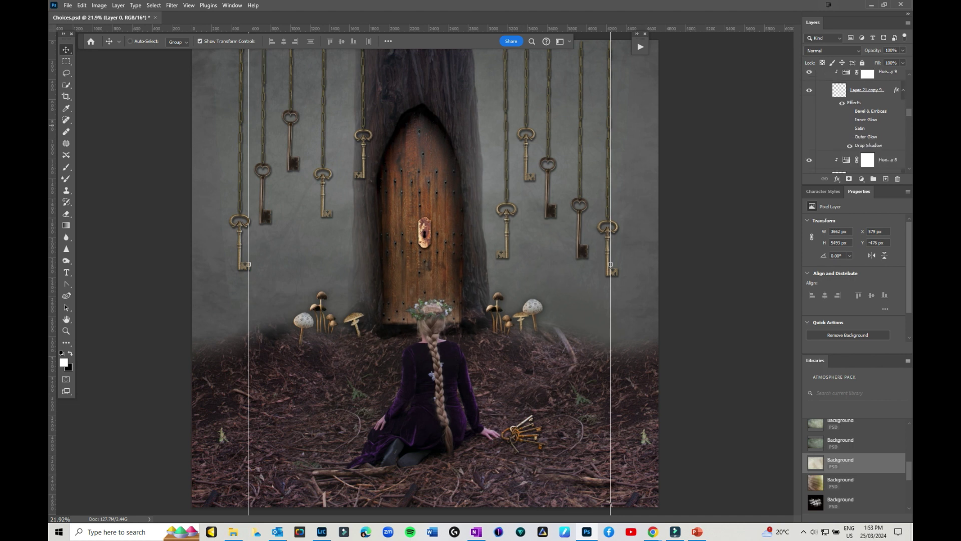
Check the layer effects on the lower chain layer in the Key 4 copy group and collapse that group.
{"action": "scroll", "coordinate": [809, 161], "scroll_direction": "down", "scroll_amount": 1}
{"action": "scroll", "coordinate": [856, 123], "scroll_direction": "down", "scroll_amount": 1}
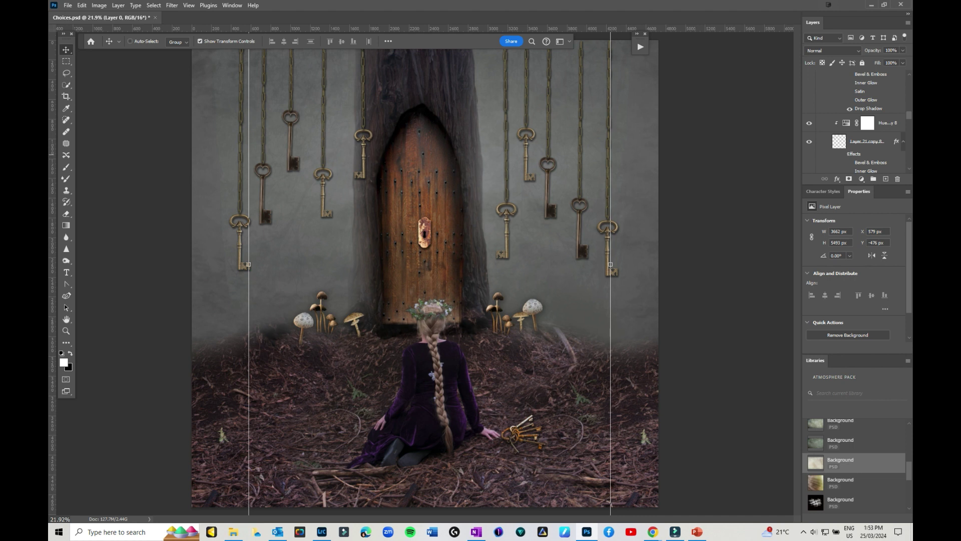
{"action": "left_click", "coordinate": [842, 154]}
{"action": "scroll", "coordinate": [856, 120], "scroll_direction": "up", "scroll_amount": 4}
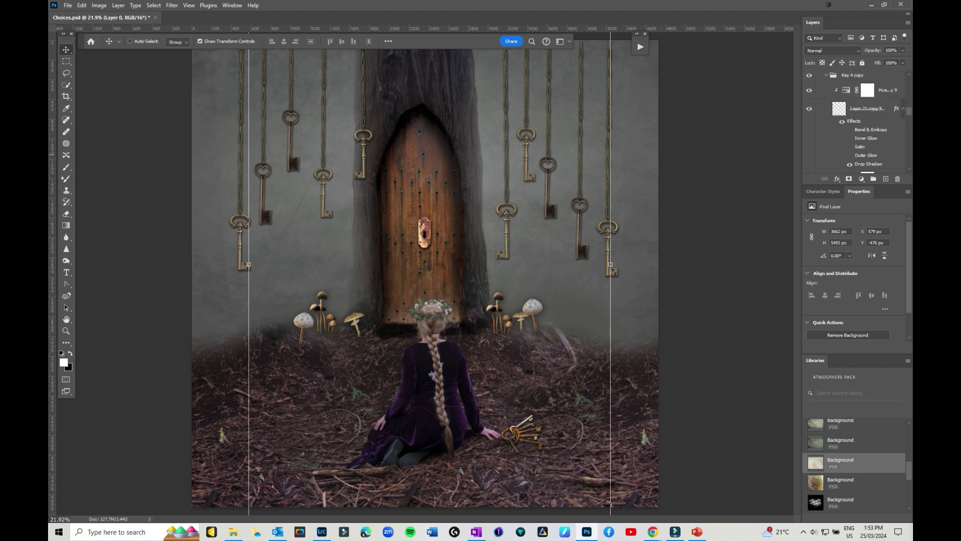
{"action": "left_click", "coordinate": [826, 130]}
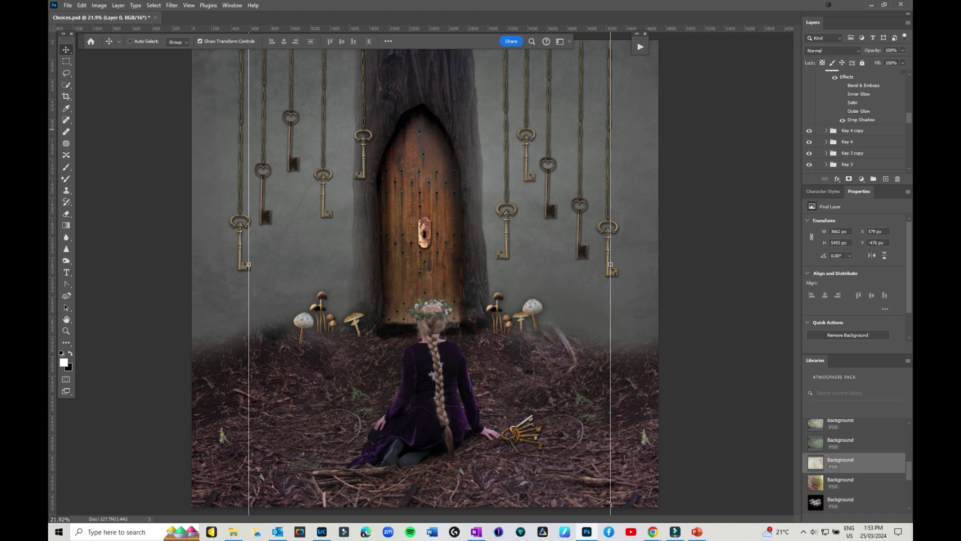
{"action": "scroll", "coordinate": [856, 120], "scroll_direction": "up", "scroll_amount": 3}
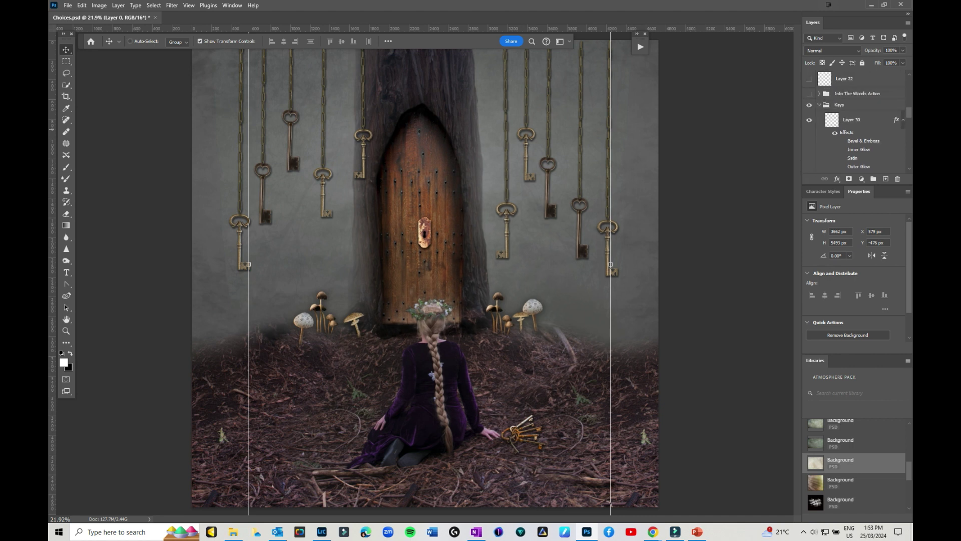
Show the Into The Woods Action group, Layer 22 and Curves 3, and select the Curves 3 layer mask.
{"action": "left_click", "coordinate": [851, 104]}
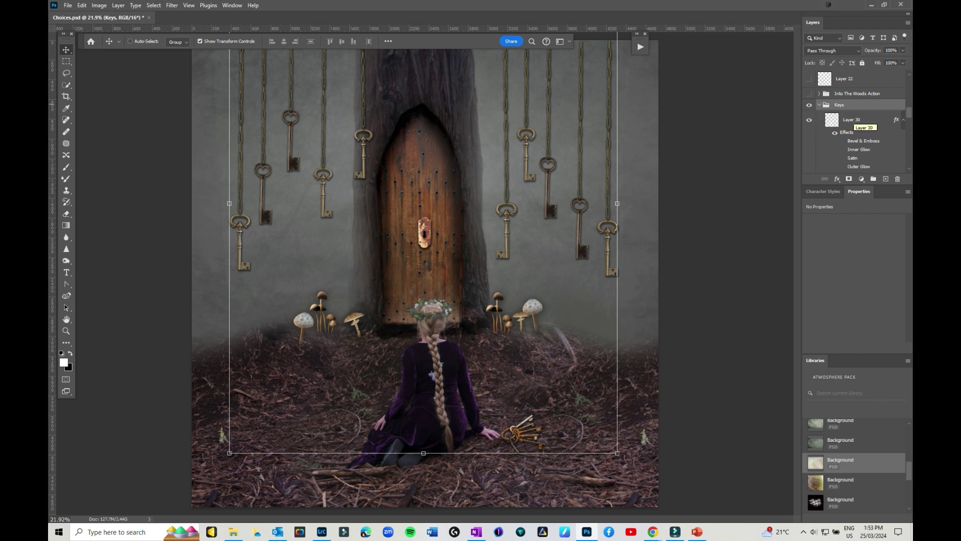
{"action": "scroll", "coordinate": [861, 130], "scroll_direction": "up", "scroll_amount": 3}
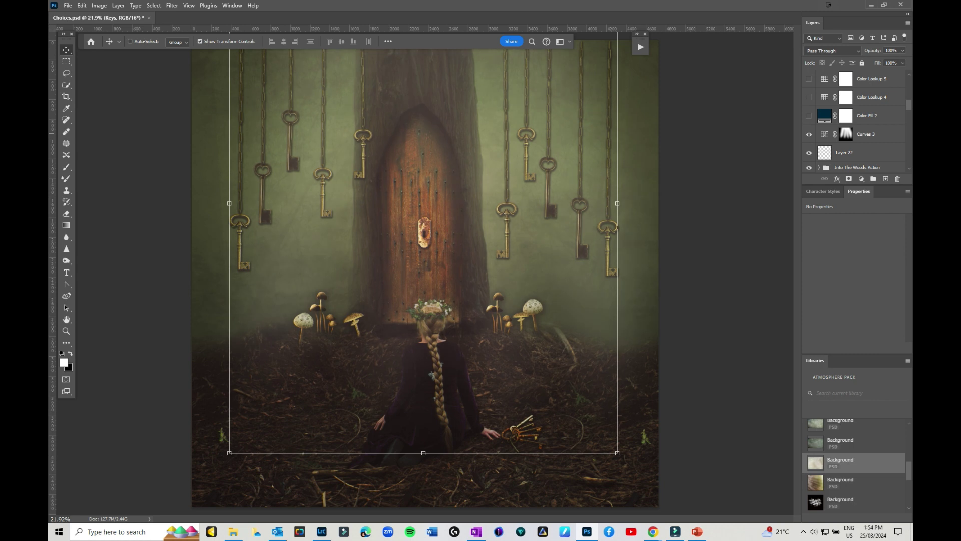
{"action": "left_click", "coordinate": [846, 134]}
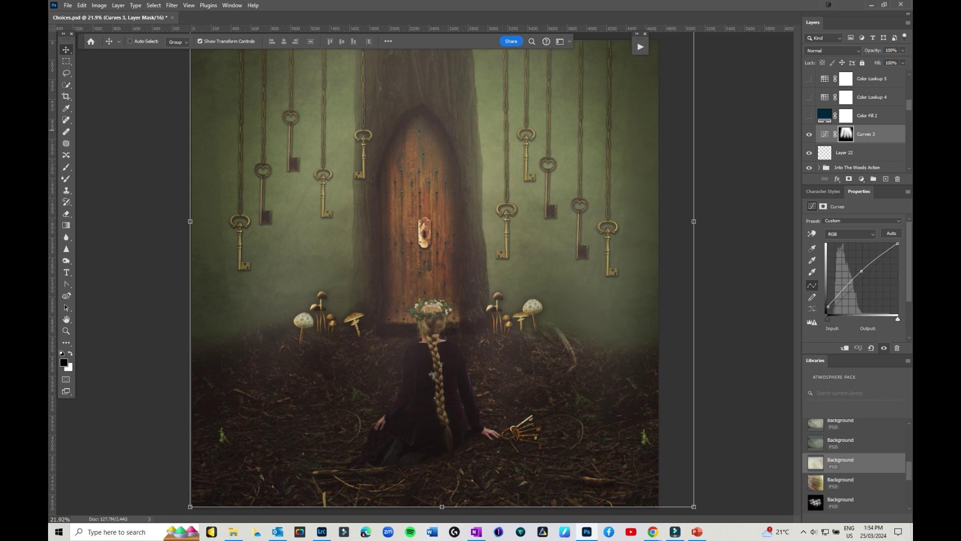
Inspect the curve settings of the Curves 3 adjustment and then its layer mask.
{"action": "left_click", "coordinate": [824, 134]}
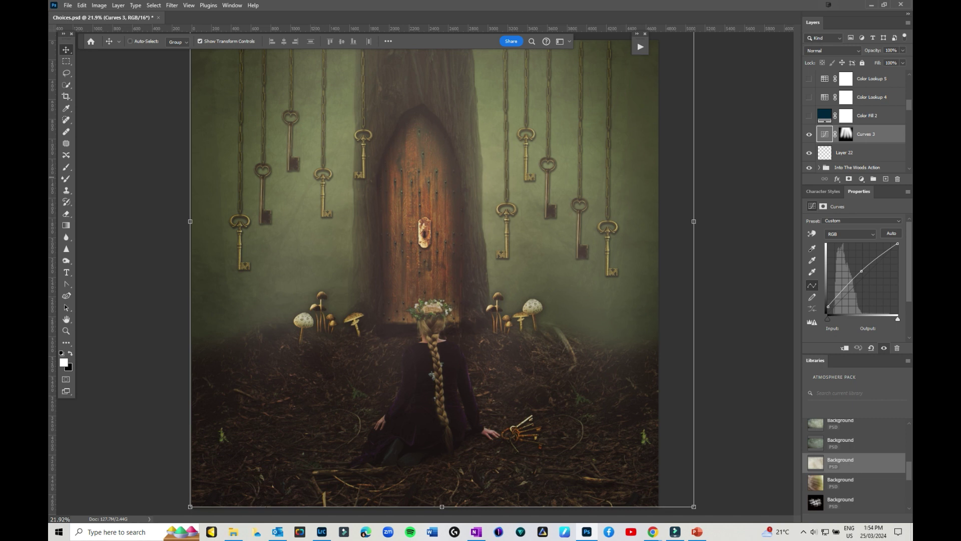
{"action": "left_click", "coordinate": [809, 135], "text": "alt"}
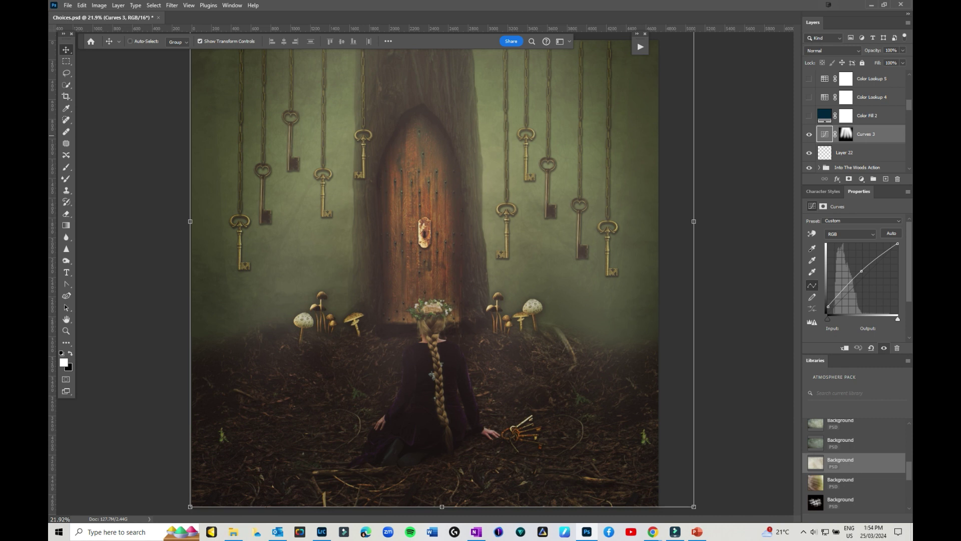
{"action": "left_click", "coordinate": [846, 134]}
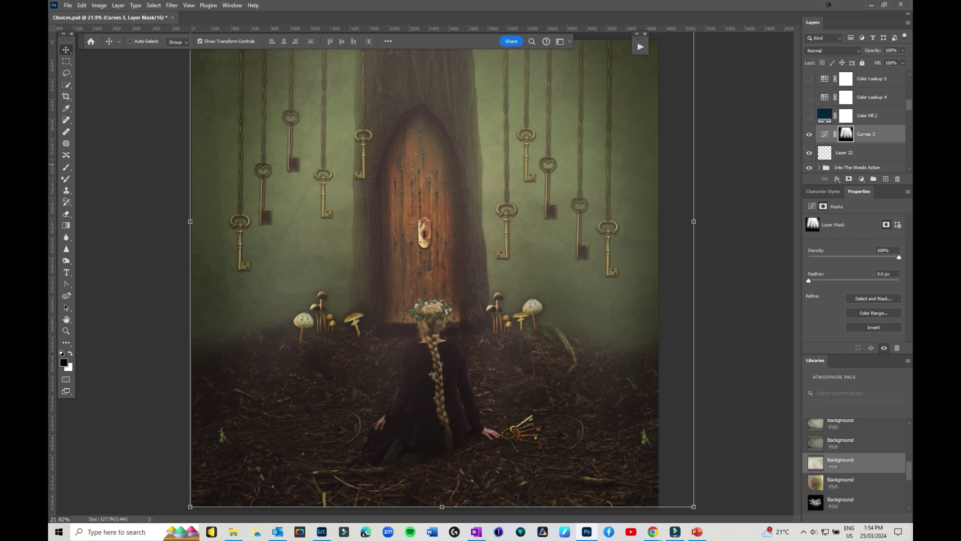
Add a new layer above Curves 3 and brush broad white light-ray strokes downward over the tree, door and inner keys.
{"action": "left_click", "coordinate": [886, 179]}
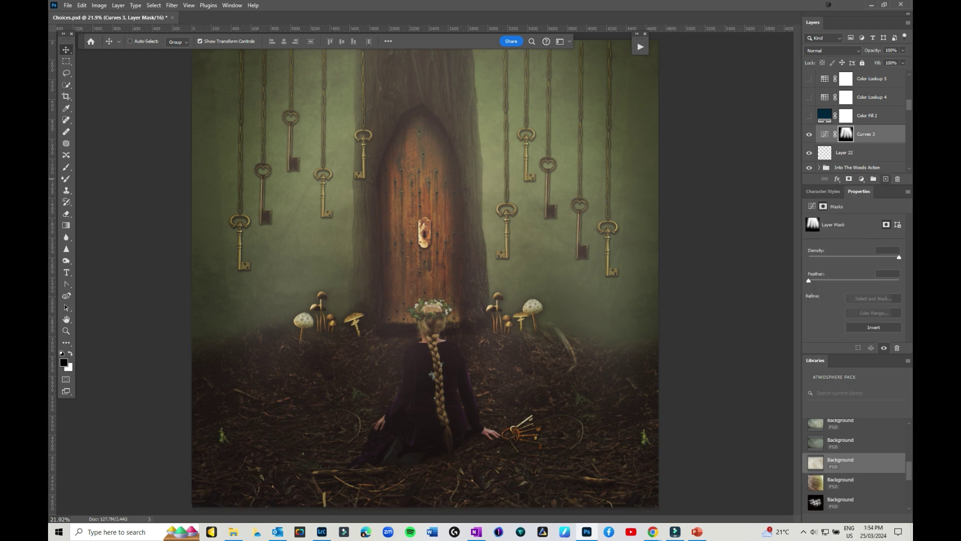
{"action": "key", "text": "b"}
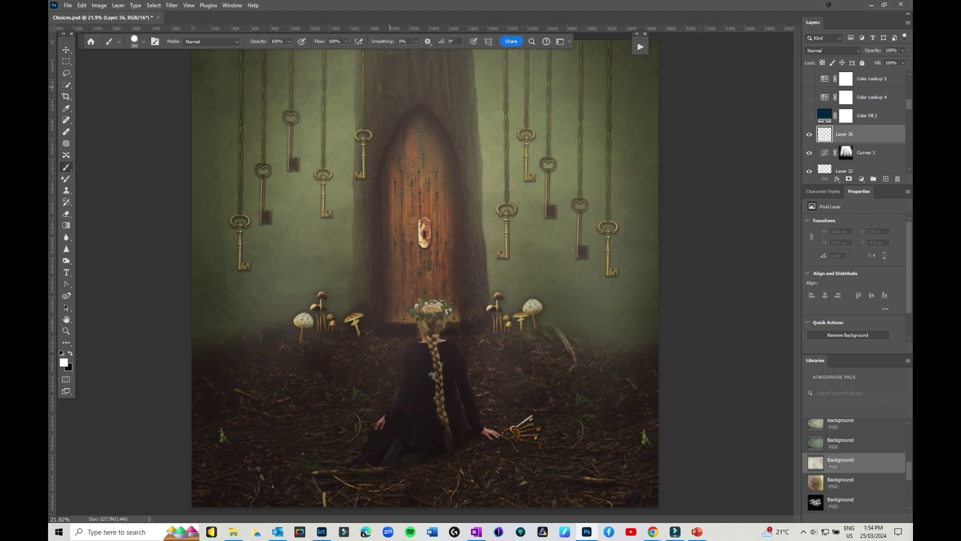
{"action": "left_click_drag", "start_coordinate": [400, 77], "coordinate": [395, 417]}
{"action": "mouse_move", "coordinate": [425, 65]}
{"action": "left_mouse_down"}
{"action": "mouse_move", "coordinate": [430, 415]}
{"action": "mouse_move", "coordinate": [461, 346]}
{"action": "left_mouse_up"}
{"action": "mouse_move", "coordinate": [488, 65]}
{"action": "left_mouse_down"}
{"action": "mouse_move", "coordinate": [498, 283]}
{"action": "mouse_move", "coordinate": [516, 115]}
{"action": "mouse_move", "coordinate": [529, 283]}
{"action": "left_mouse_up"}
{"action": "mouse_move", "coordinate": [366, 65]}
{"action": "left_mouse_down"}
{"action": "mouse_move", "coordinate": [355, 253]}
{"action": "mouse_move", "coordinate": [328, 67]}
{"action": "mouse_move", "coordinate": [290, 258]}
{"action": "left_mouse_up"}
{"action": "left_click_drag", "start_coordinate": [341, 151], "coordinate": [314, 281]}
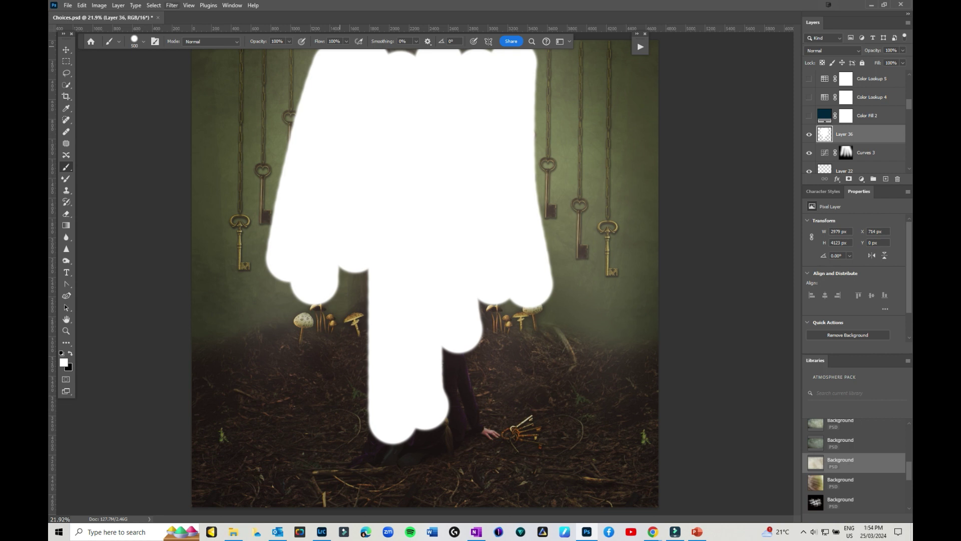
Soften the white strokes with a Gaussian Blur of 164.7 pixels radius.
{"action": "left_click", "coordinate": [172, 5]}
{"action": "mouse_move", "coordinate": [225, 120]}
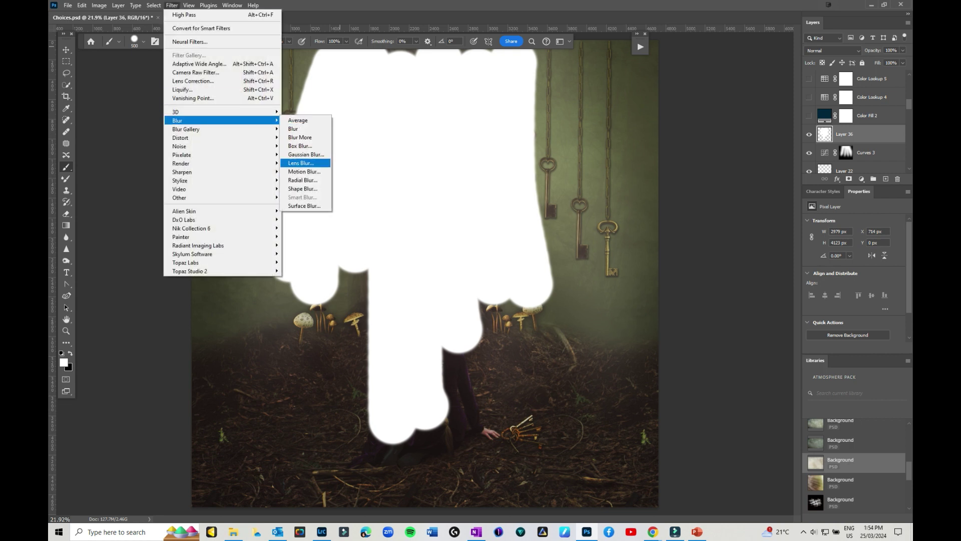
{"action": "left_click", "coordinate": [305, 155]}
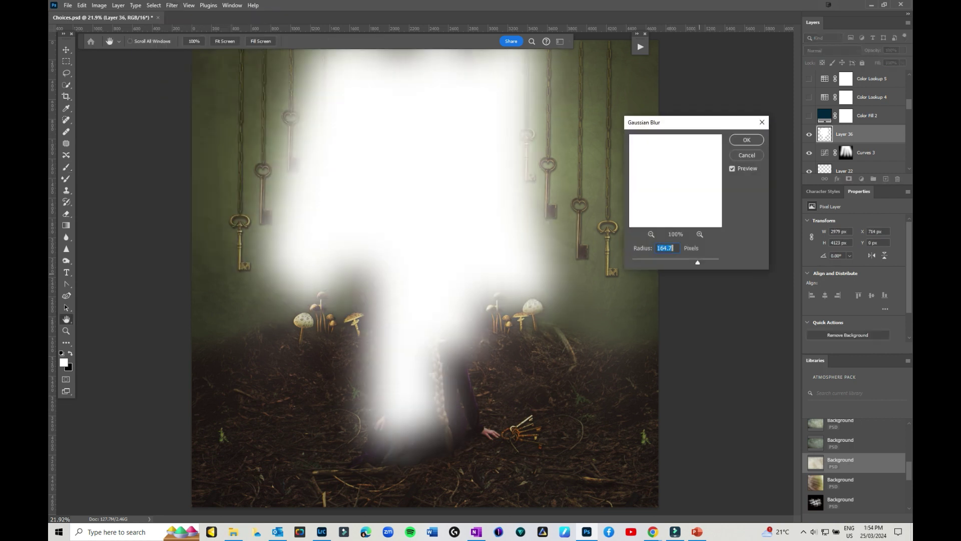
{"action": "left_click", "coordinate": [746, 140]}
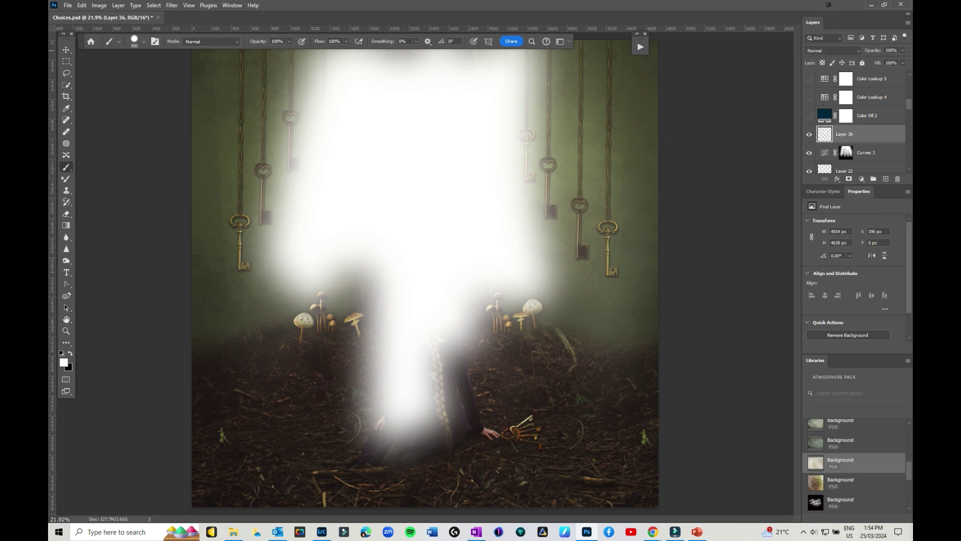
Try Screen blending with reduced opacity on the blurred white layer, and delete that layer.
{"action": "left_click", "coordinate": [832, 51]}
{"action": "left_click", "coordinate": [813, 136]}
{"action": "left_click", "coordinate": [903, 50]}
{"action": "left_click_drag", "start_coordinate": [906, 60], "coordinate": [869, 61]}
{"action": "key", "text": "Delete"}
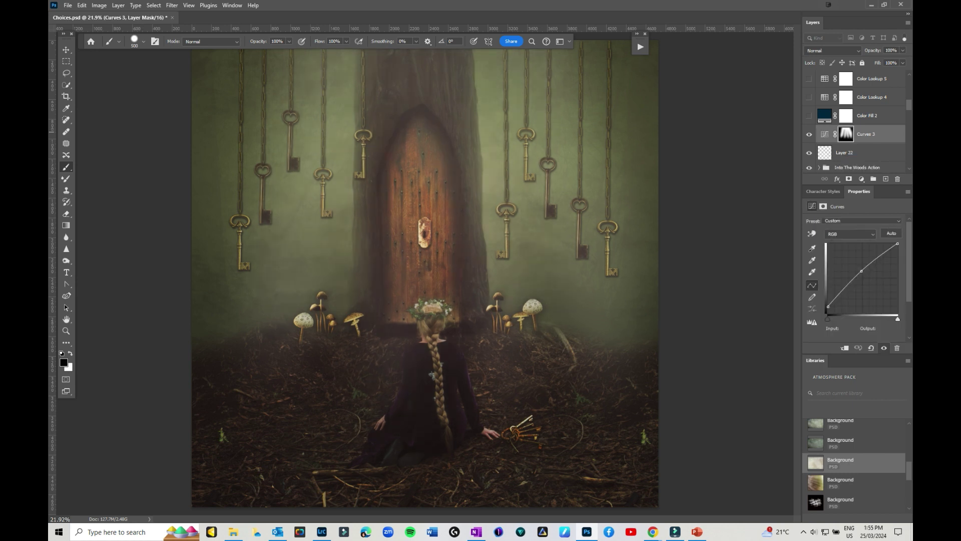
Look at the Curves 3 layer mask and browse the textures in the Atmosphere Pack library.
{"action": "left_click", "coordinate": [846, 134]}
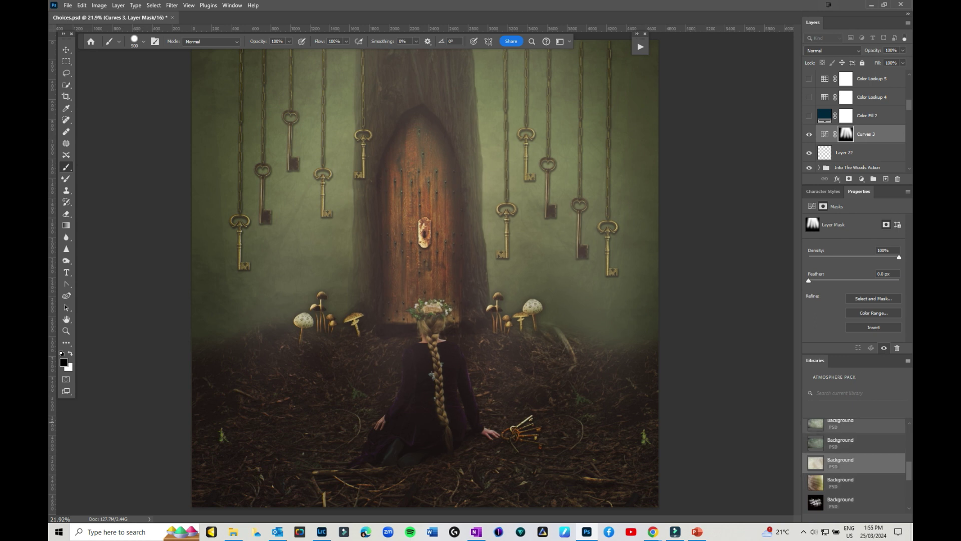
{"action": "scroll", "coordinate": [856, 463], "scroll_direction": "down", "scroll_amount": 5}
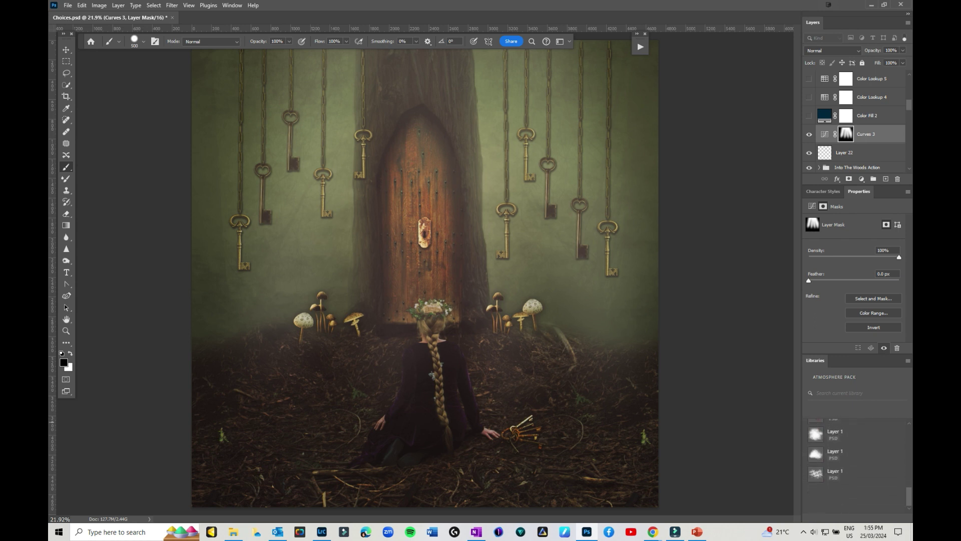
{"action": "scroll", "coordinate": [856, 463], "scroll_direction": "up", "scroll_amount": 3}
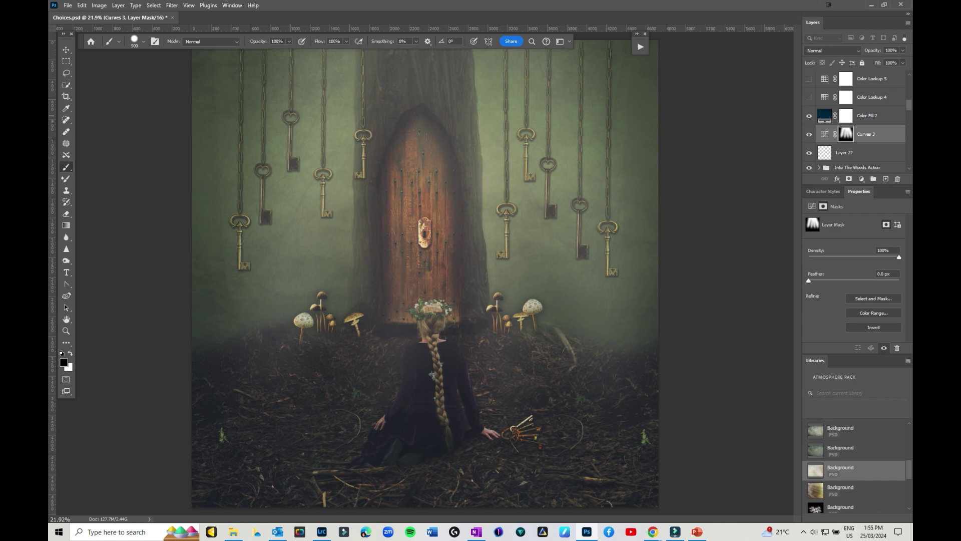
Select the dark blue Color Fill 2 layer and set its blend mode to Exclusion.
{"action": "left_click", "coordinate": [824, 116]}
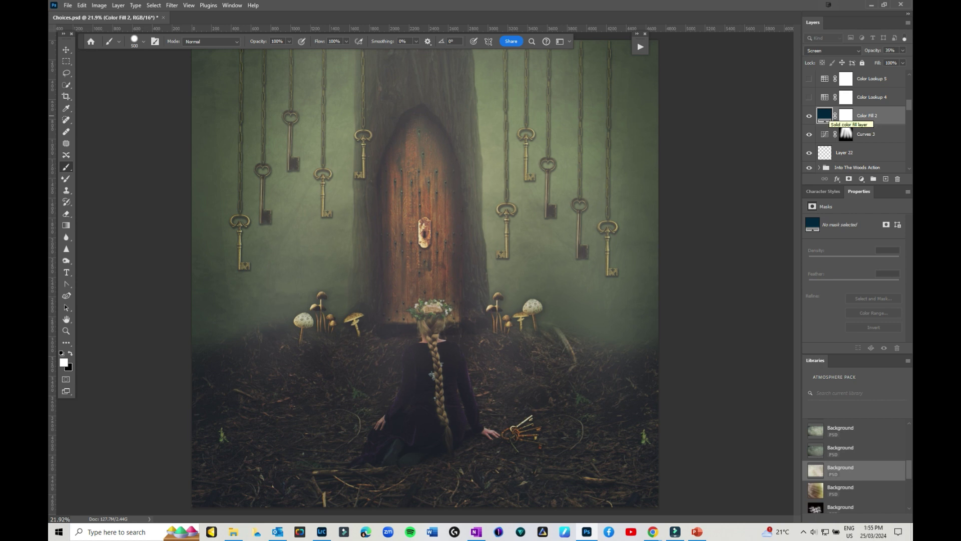
{"action": "left_click", "coordinate": [862, 178]}
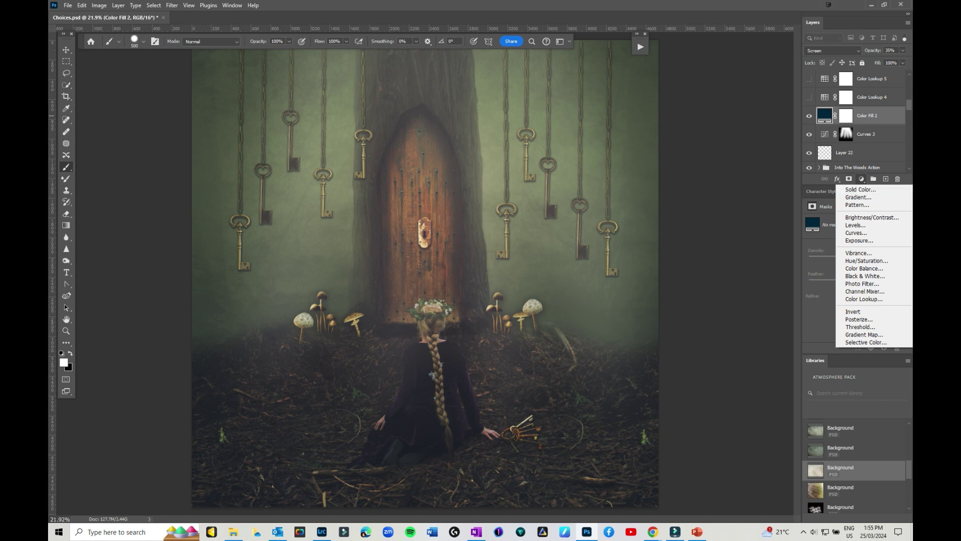
{"action": "key", "text": "Escape"}
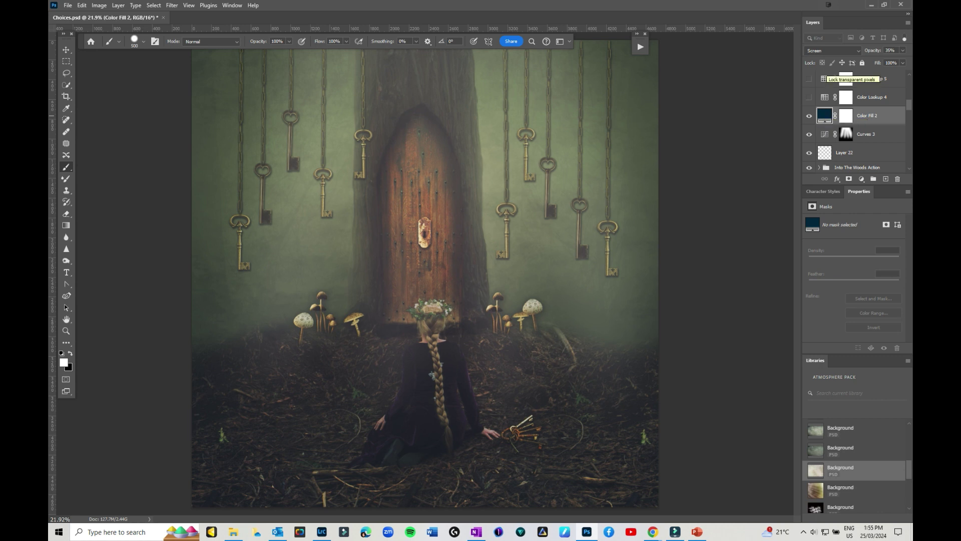
{"action": "left_click", "coordinate": [833, 50]}
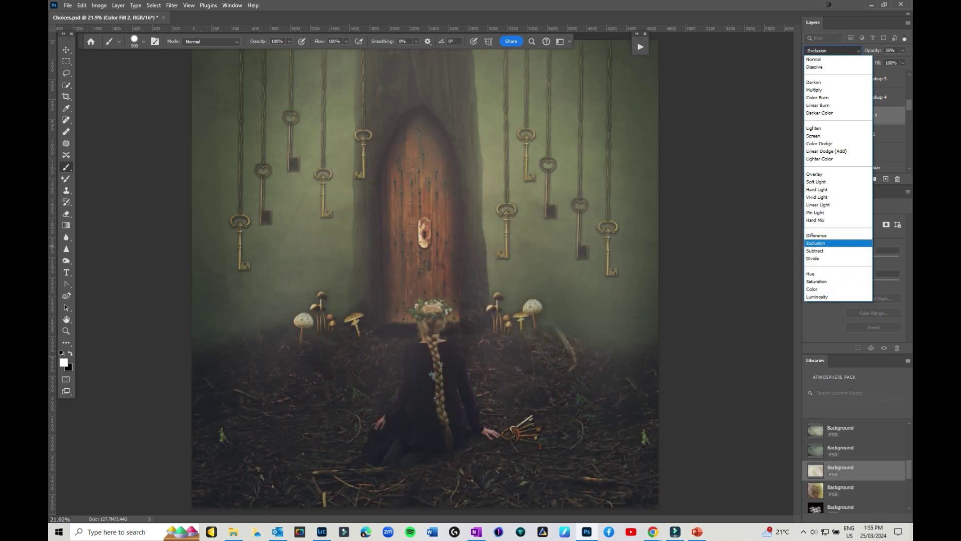
{"action": "left_click", "coordinate": [816, 243]}
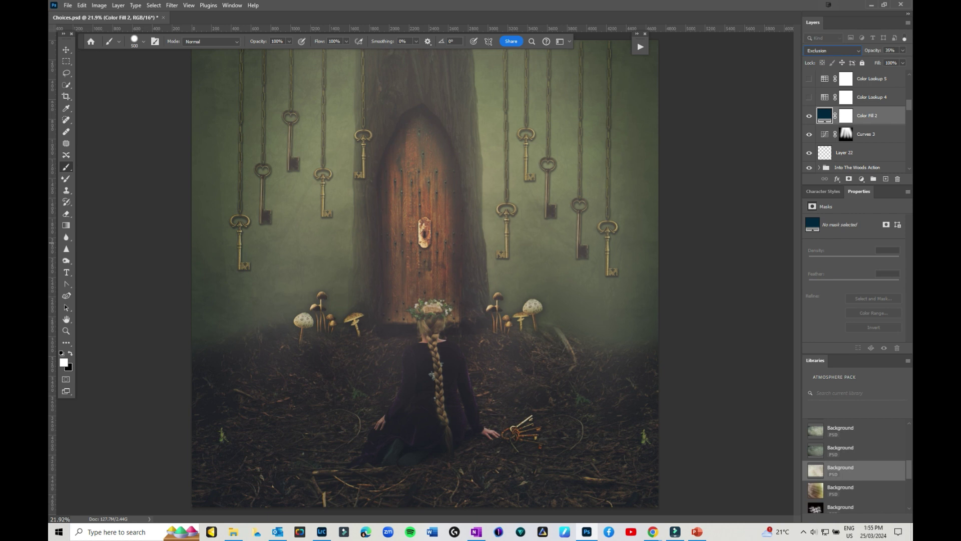
Toggle the Color Fill 2 layer and the Into The Woods Action group off and on to compare their colour effect.
{"action": "left_click", "coordinate": [809, 115]}
{"action": "left_click", "coordinate": [809, 167]}
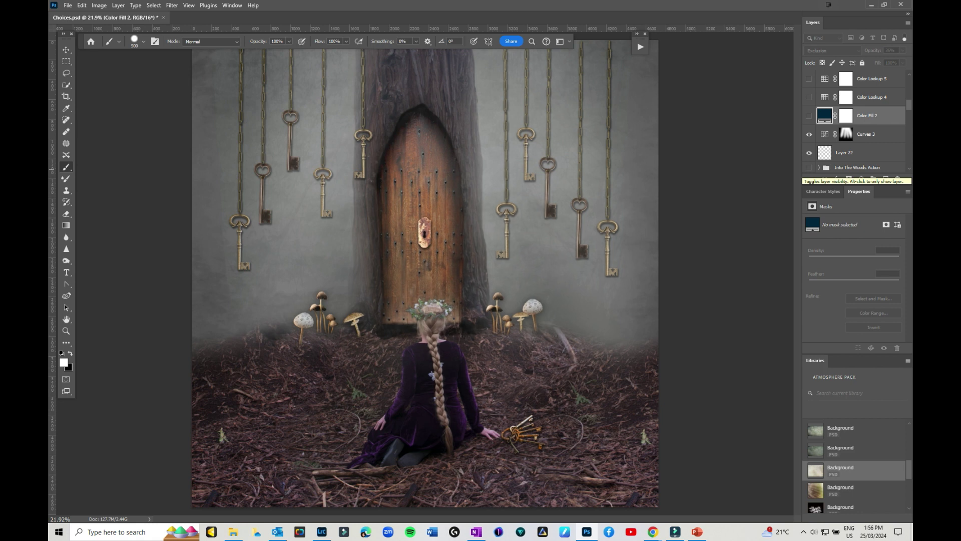
{"action": "left_click", "coordinate": [809, 168]}
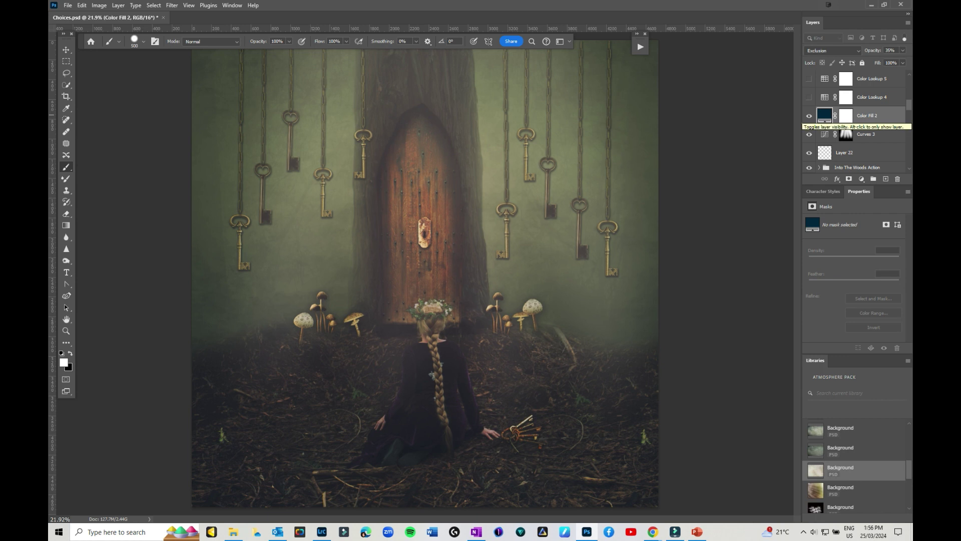
Show the Color Lookup 4 layer and check which 3DLUT file it uses.
{"action": "left_click", "coordinate": [809, 98]}
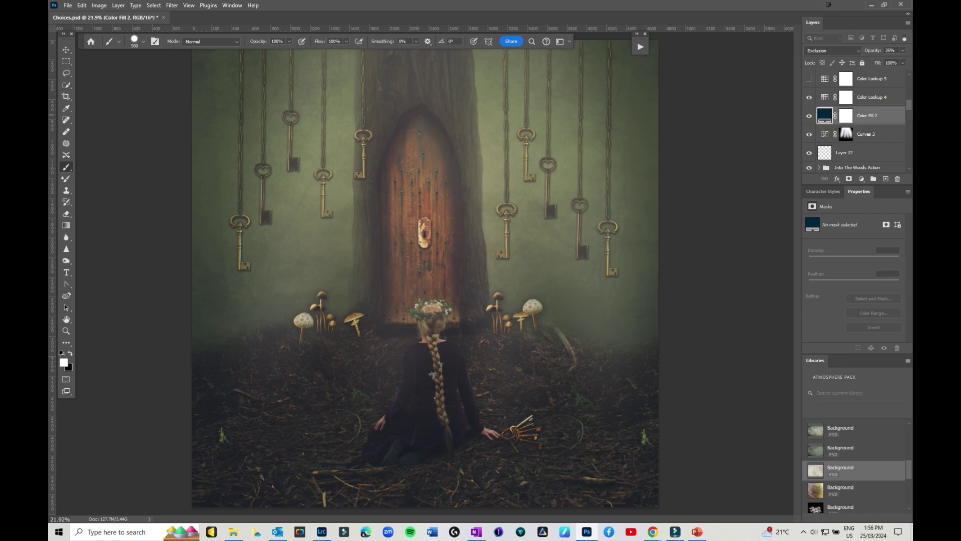
{"action": "scroll", "coordinate": [857, 125], "scroll_direction": "up", "scroll_amount": 2}
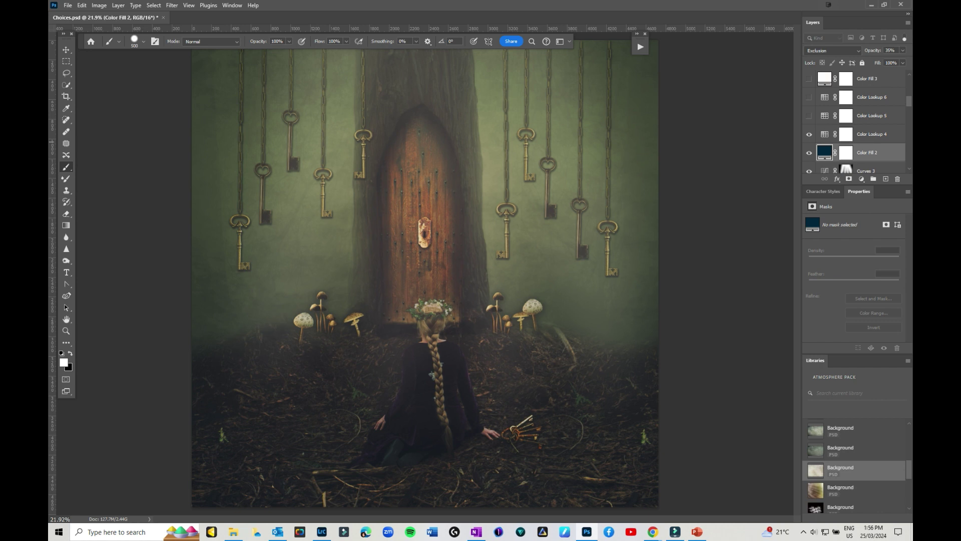
{"action": "left_click", "coordinate": [846, 134]}
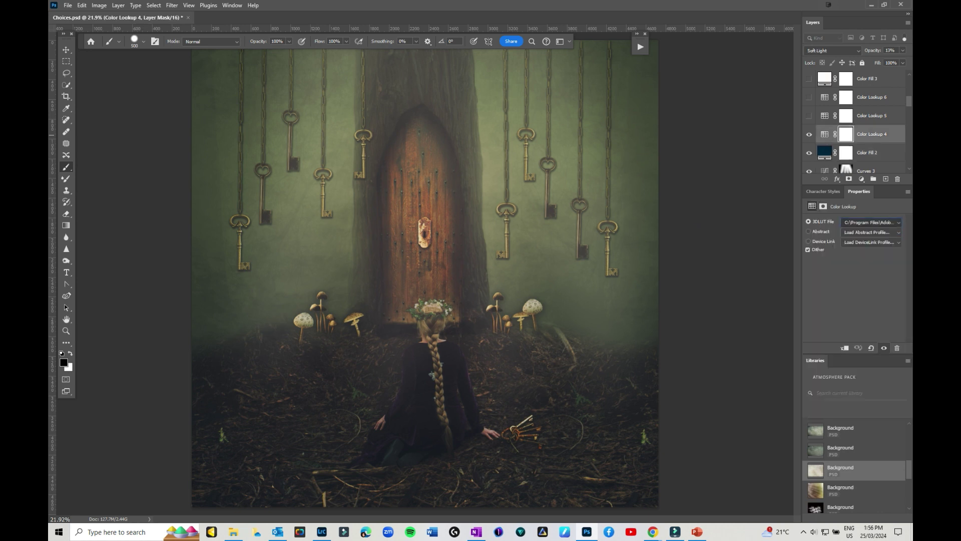
{"action": "left_click", "coordinate": [871, 222]}
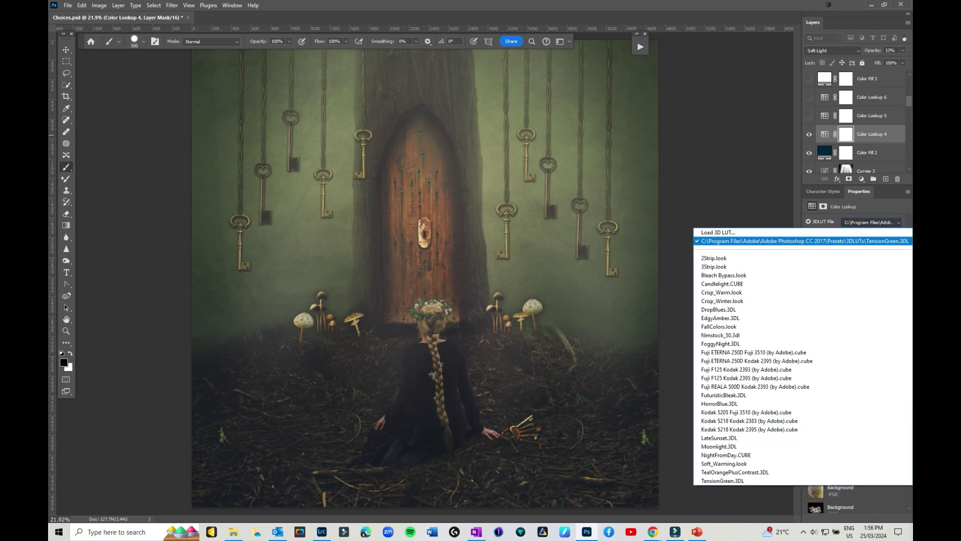
{"action": "key", "text": "Escape"}
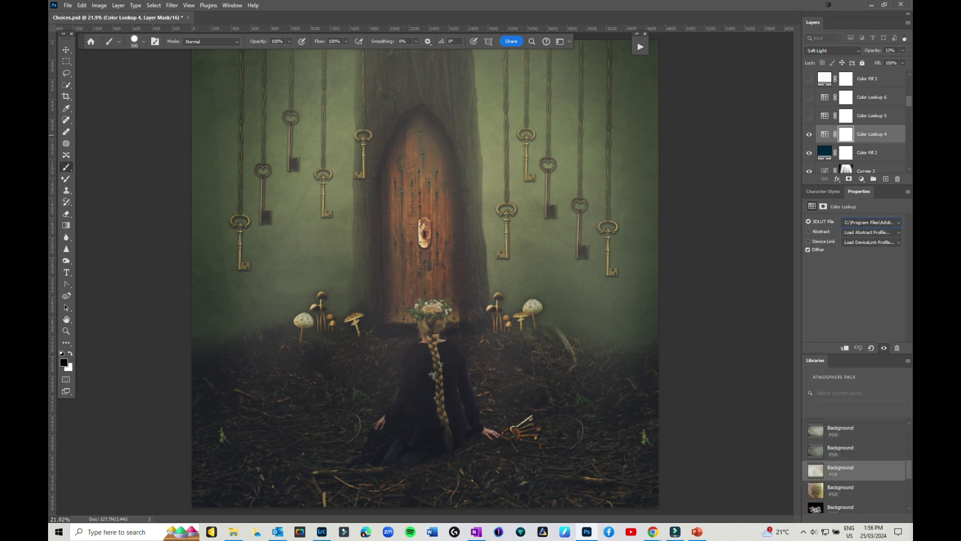
Check which 3DLUT files the hidden Color Lookup 5 and Color Lookup 6 layers use.
{"action": "left_click", "coordinate": [871, 116]}
{"action": "left_click", "coordinate": [871, 222]}
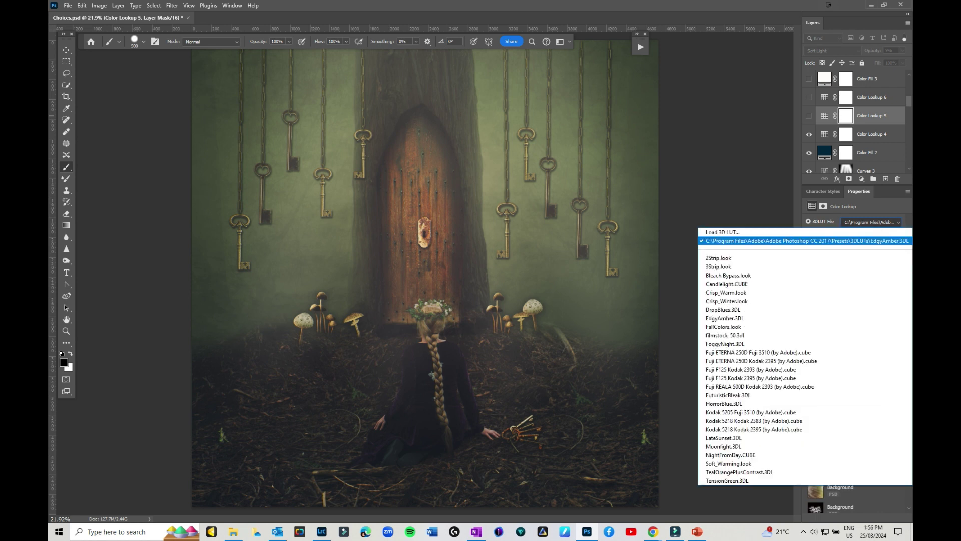
{"action": "key", "text": "Escape"}
{"action": "left_click", "coordinate": [871, 97]}
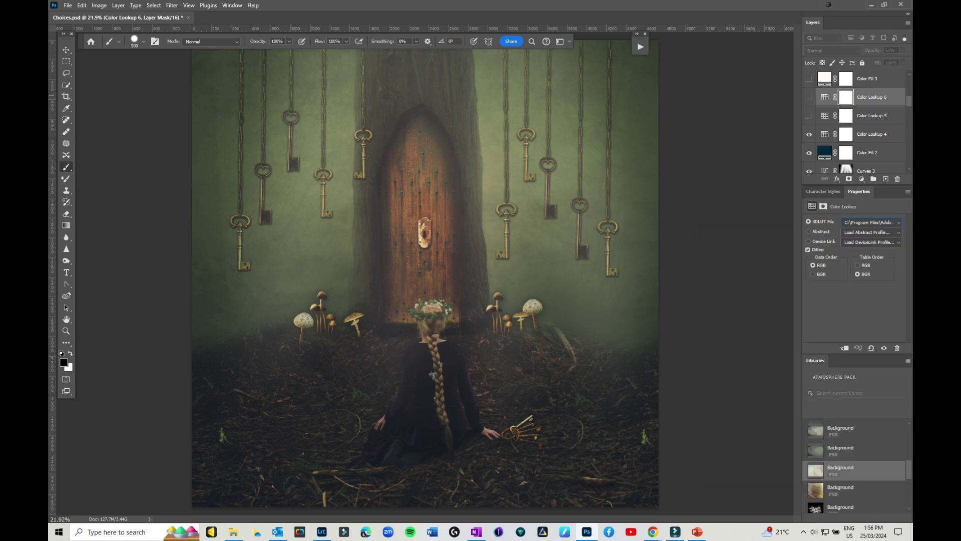
{"action": "left_click", "coordinate": [871, 222]}
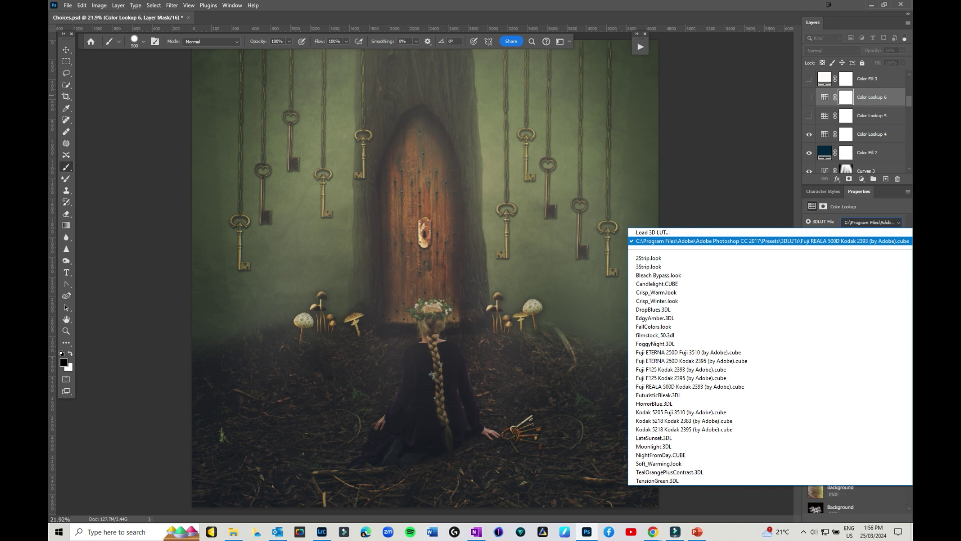
Show the Color Lookup 5 and Color Lookup 6 layers and check the blend mode and opacity of the lookup layers.
{"action": "left_click", "coordinate": [809, 116]}
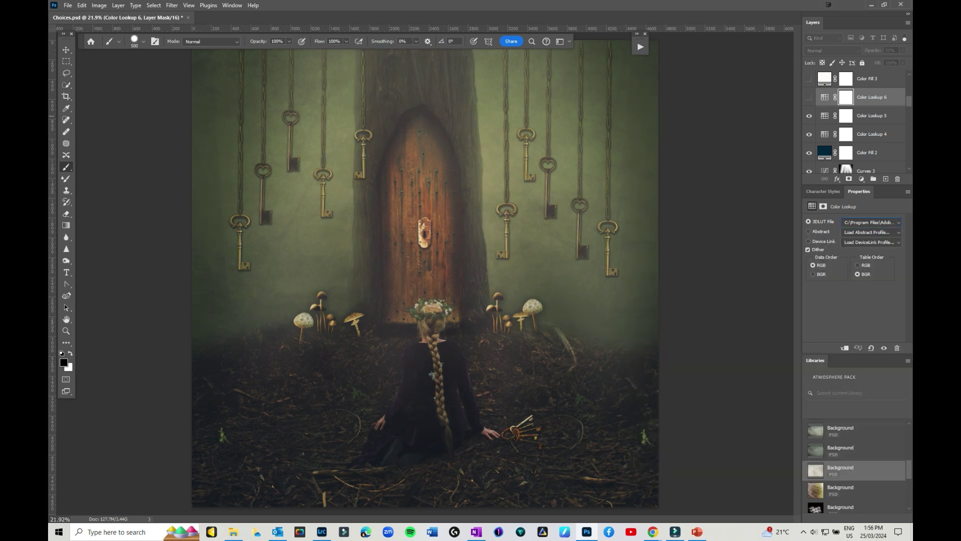
{"action": "left_click", "coordinate": [809, 97]}
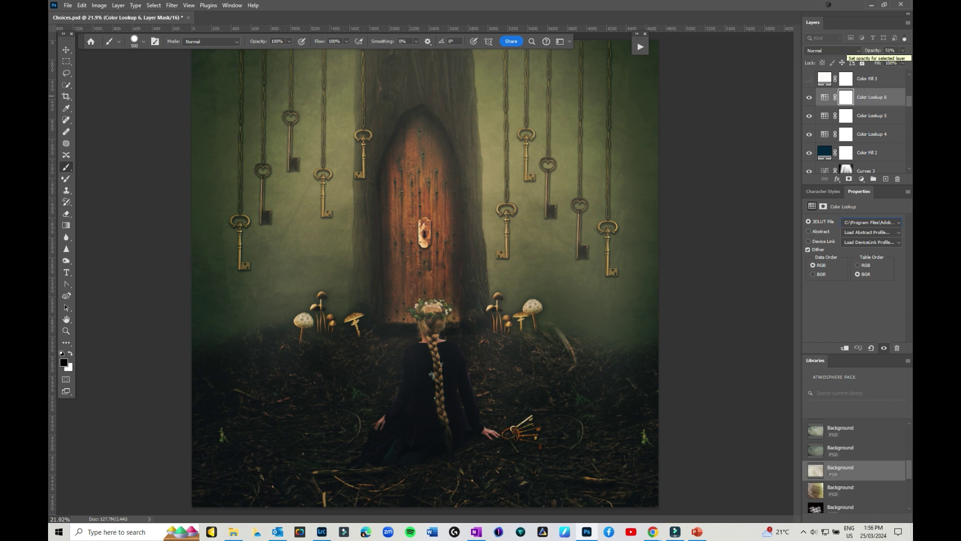
{"action": "left_click", "coordinate": [871, 116]}
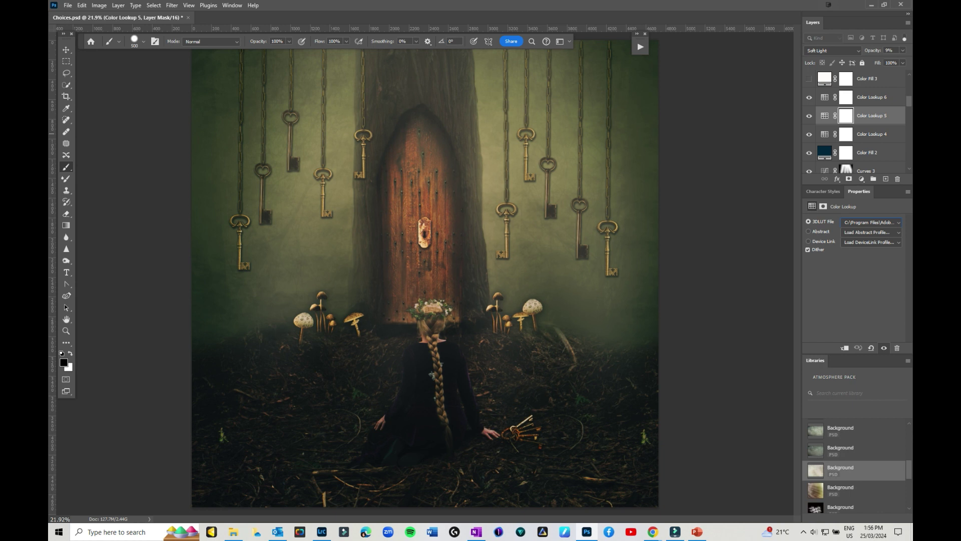
{"action": "left_click", "coordinate": [871, 134]}
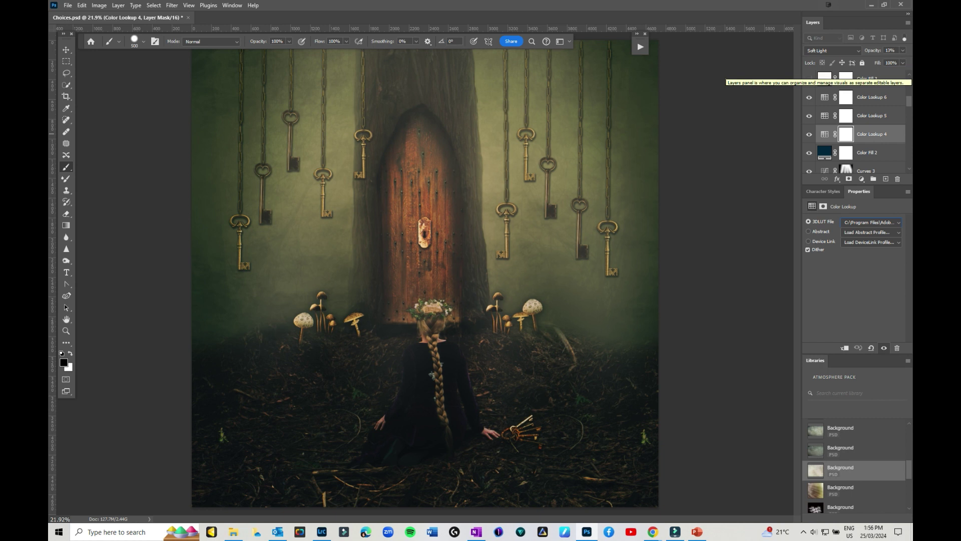
Show the white Color Fill 3 layer, select it and toggle its visibility to compare the haze it adds.
{"action": "left_click", "coordinate": [809, 78]}
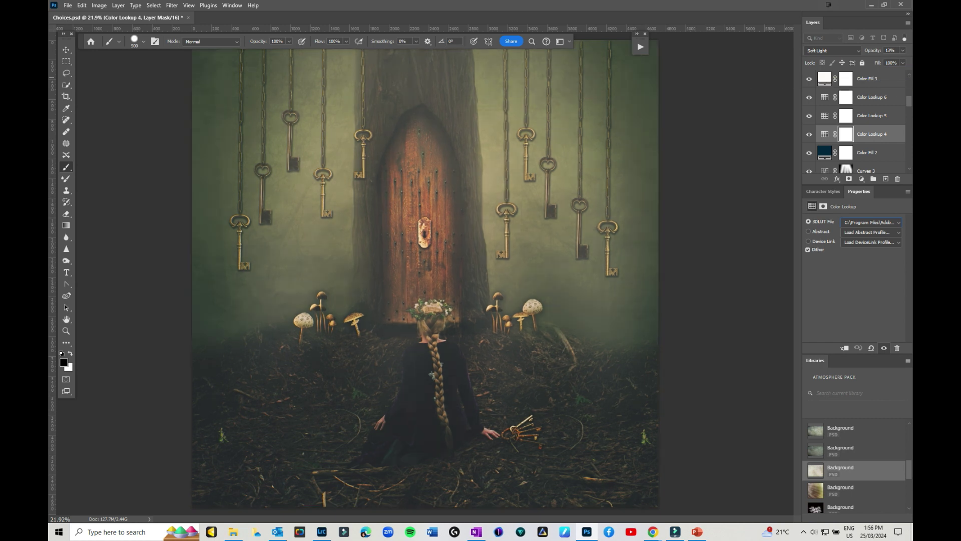
{"action": "left_click", "coordinate": [824, 79]}
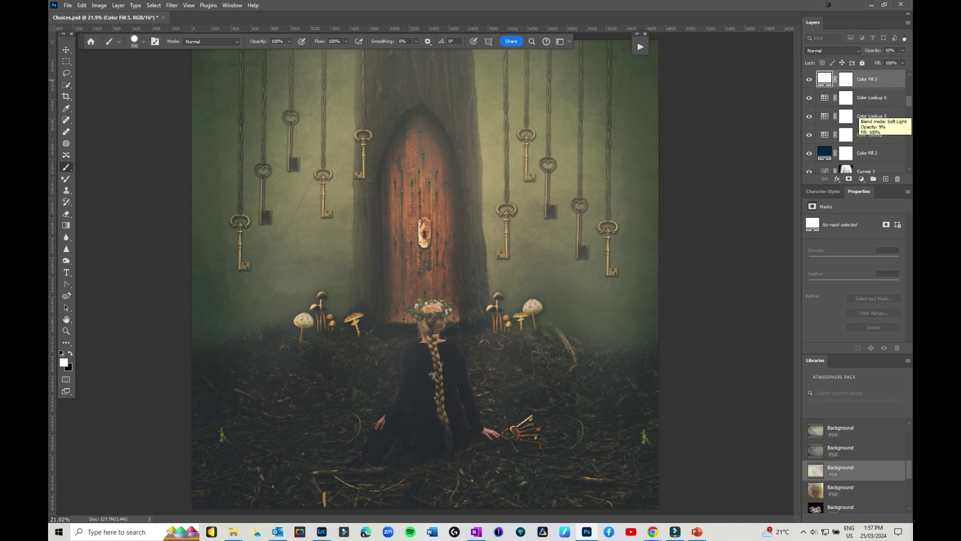
{"action": "left_click", "coordinate": [809, 79]}
{"action": "left_click", "coordinate": [808, 79]}
{"action": "scroll", "coordinate": [856, 122], "scroll_direction": "up", "scroll_amount": 1}
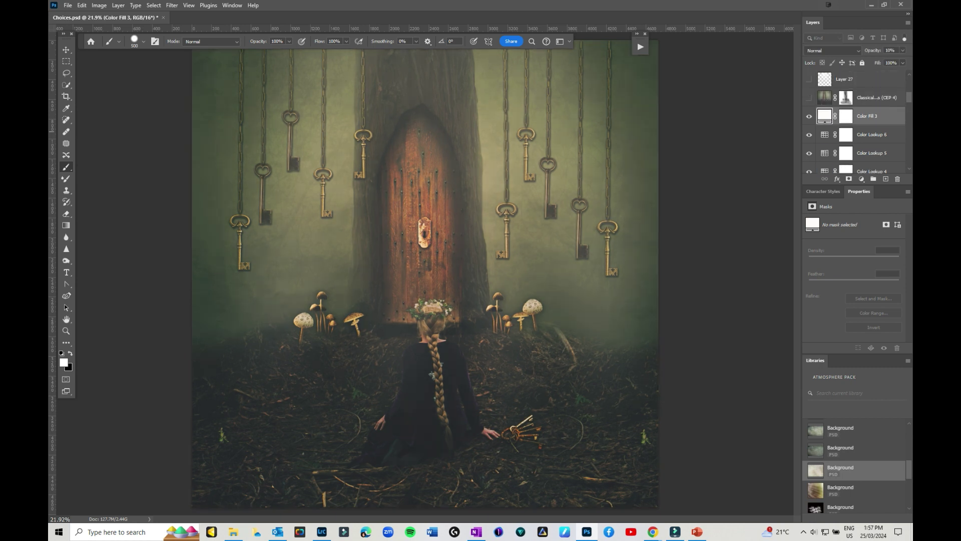
Show the Classical Soft Focus layer, select it and inspect its mask by disabling it and viewing it alone.
{"action": "scroll", "coordinate": [856, 122], "scroll_direction": "up", "scroll_amount": 1}
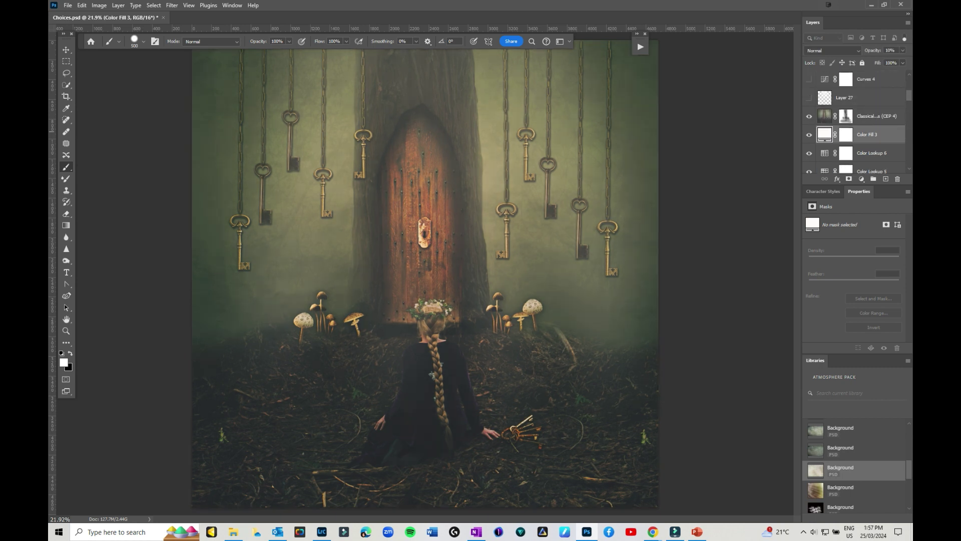
{"action": "left_click", "coordinate": [877, 115]}
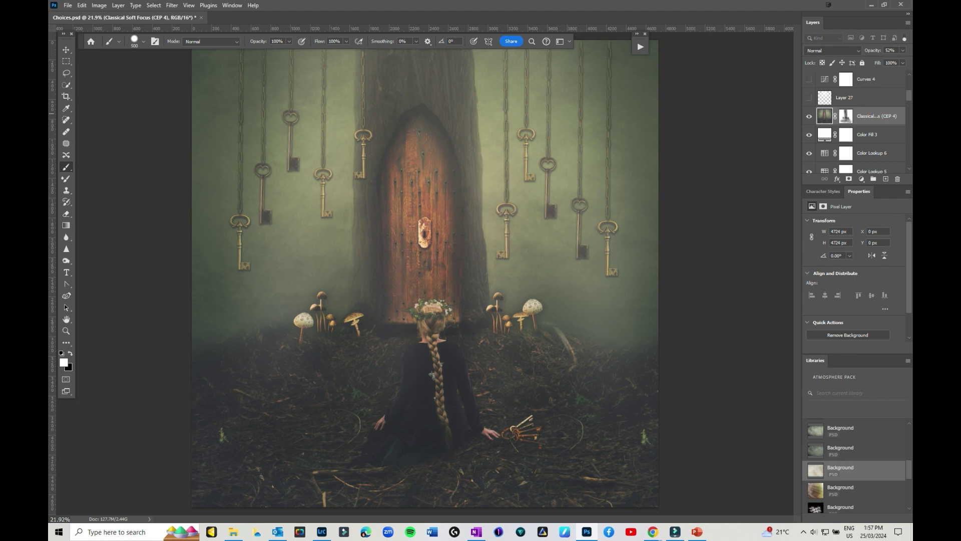
{"action": "left_click", "coordinate": [845, 116], "text": "alt"}
{"action": "left_click", "coordinate": [846, 115], "text": "alt"}
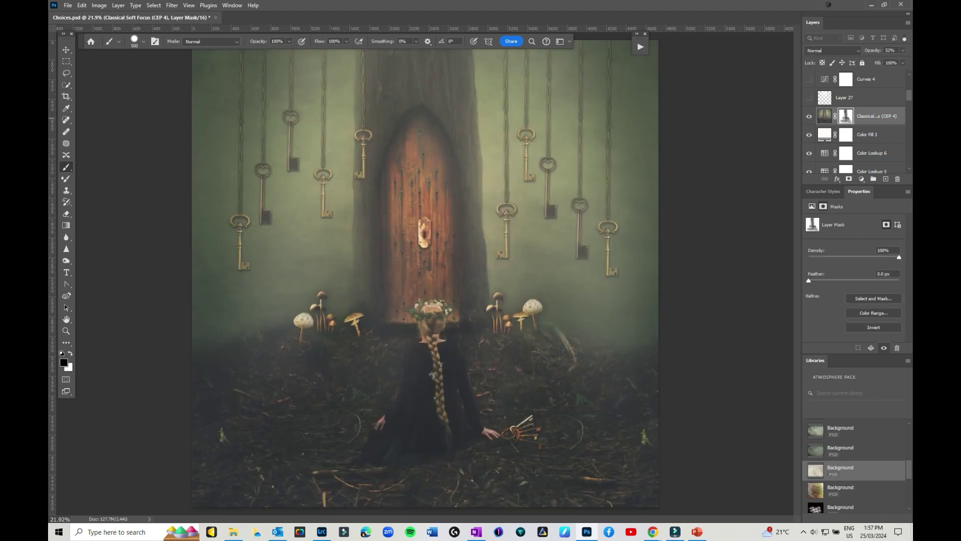
{"action": "left_click", "coordinate": [845, 115], "text": "shift"}
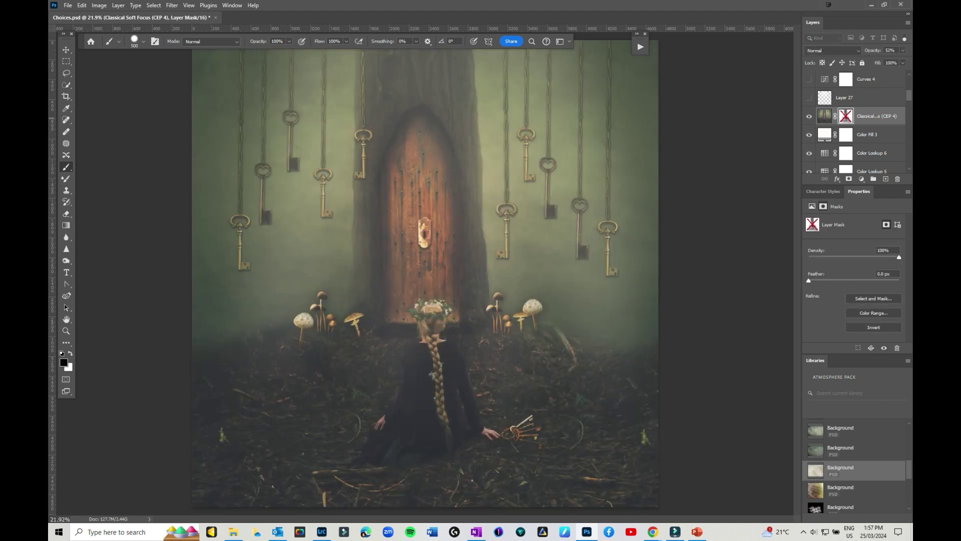
{"action": "left_click", "coordinate": [884, 348]}
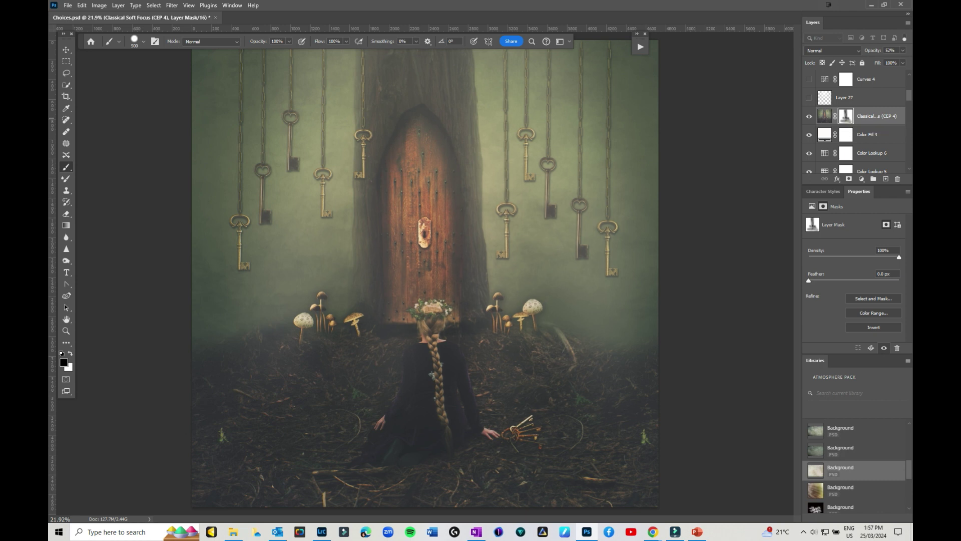
{"action": "left_click", "coordinate": [846, 116], "text": "alt"}
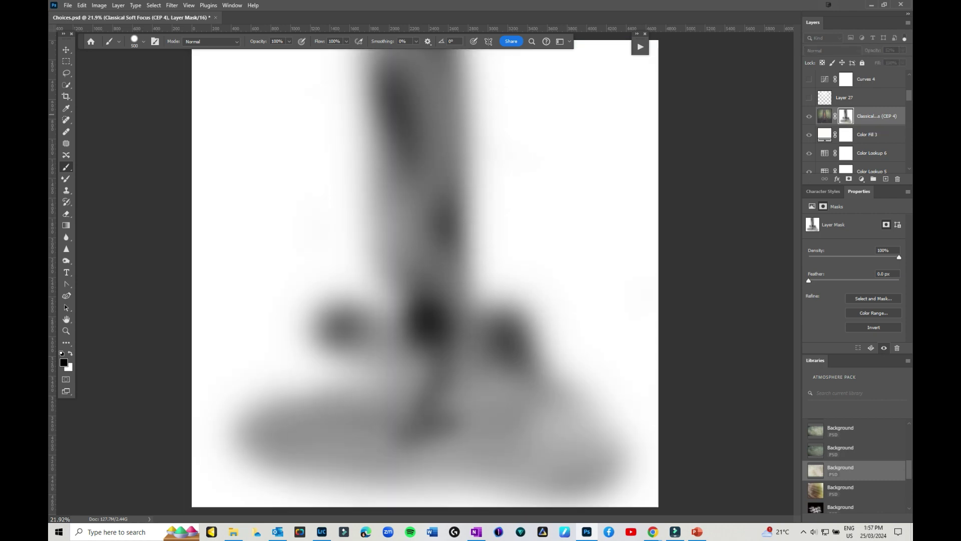
{"action": "left_click", "coordinate": [846, 116], "text": "alt"}
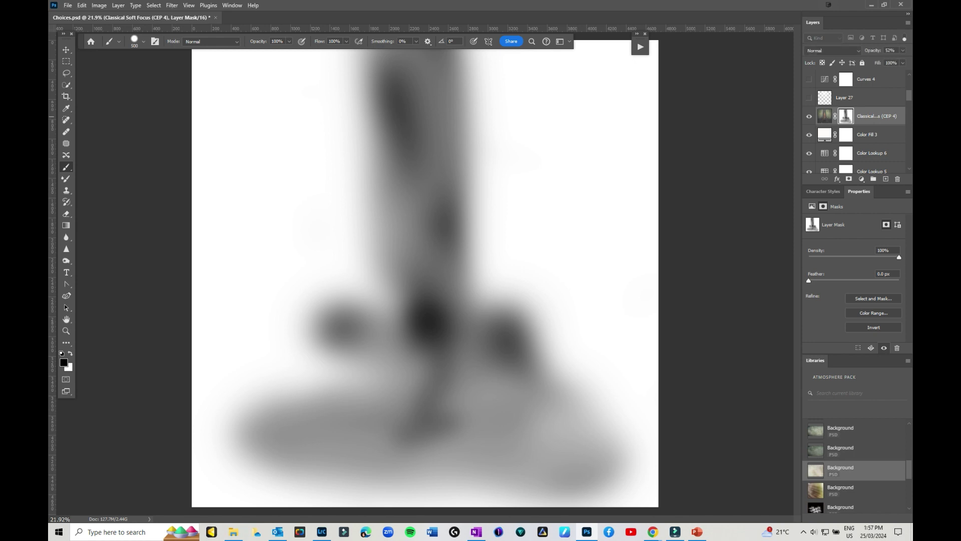
Try the Classical Soft Focus layer with its mask disabled and opacity at 100%, and restore both settings.
{"action": "left_click", "coordinate": [846, 116], "text": "shift"}
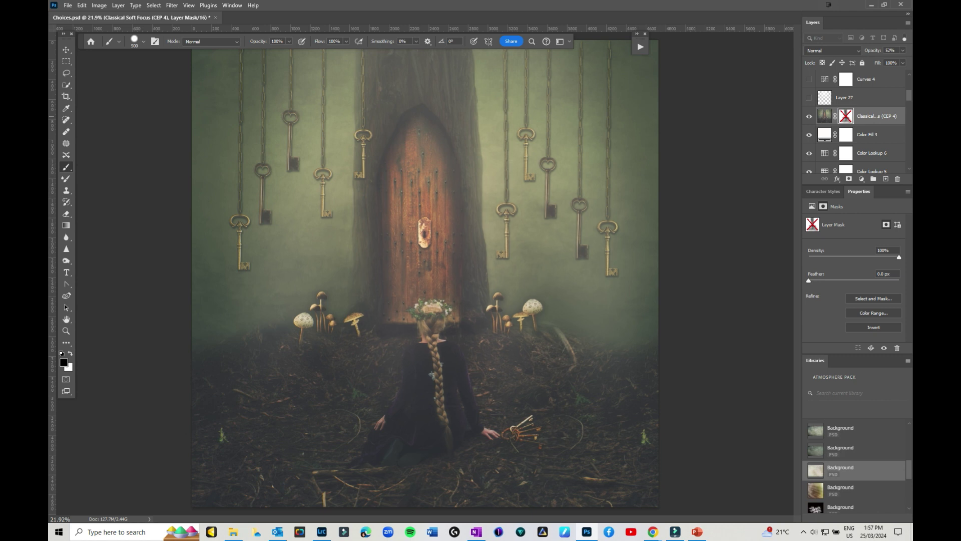
{"action": "left_click", "coordinate": [902, 50]}
{"action": "left_click_drag", "start_coordinate": [887, 61], "coordinate": [906, 61]}
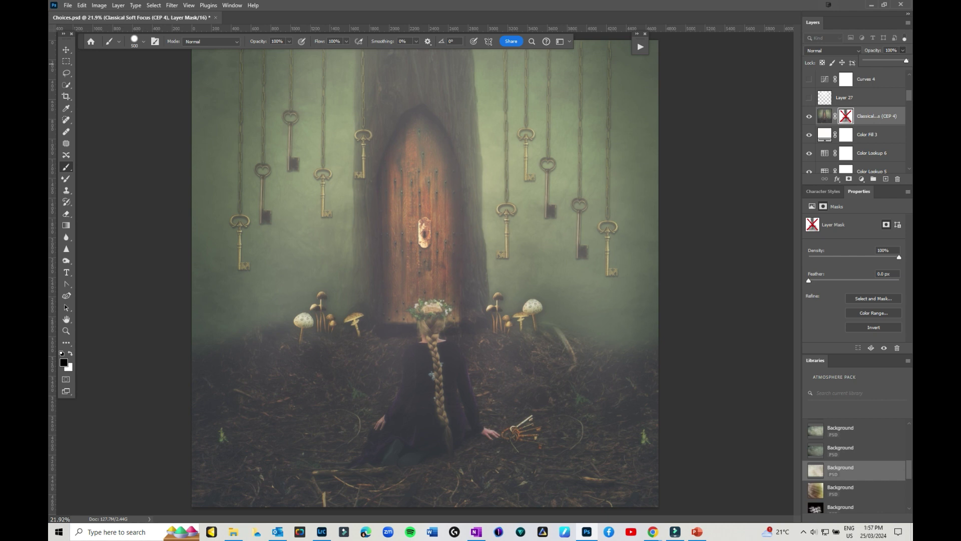
{"action": "key", "text": "ctrl+z"}
{"action": "left_click", "coordinate": [844, 116], "text": "shift"}
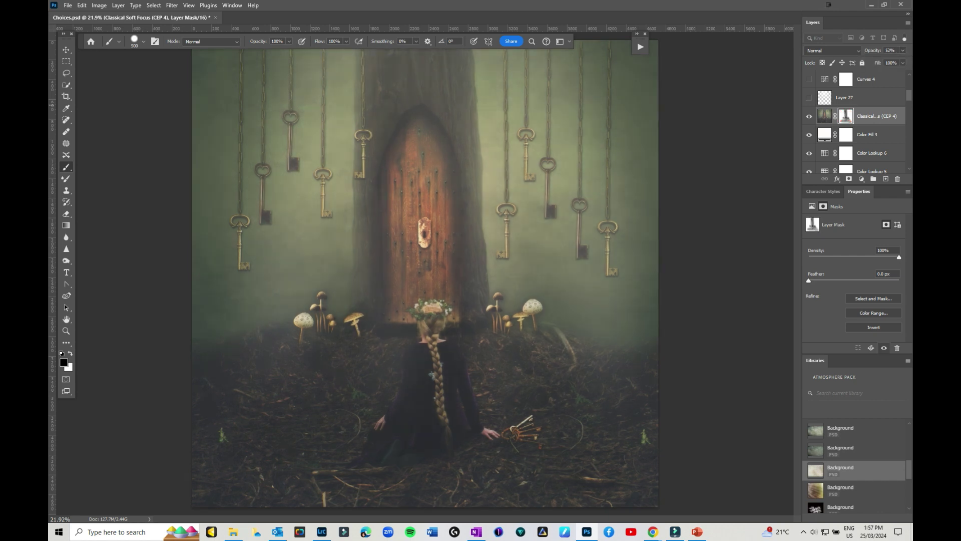
Show the Layer 27 light layer and select it.
{"action": "left_click", "coordinate": [809, 98]}
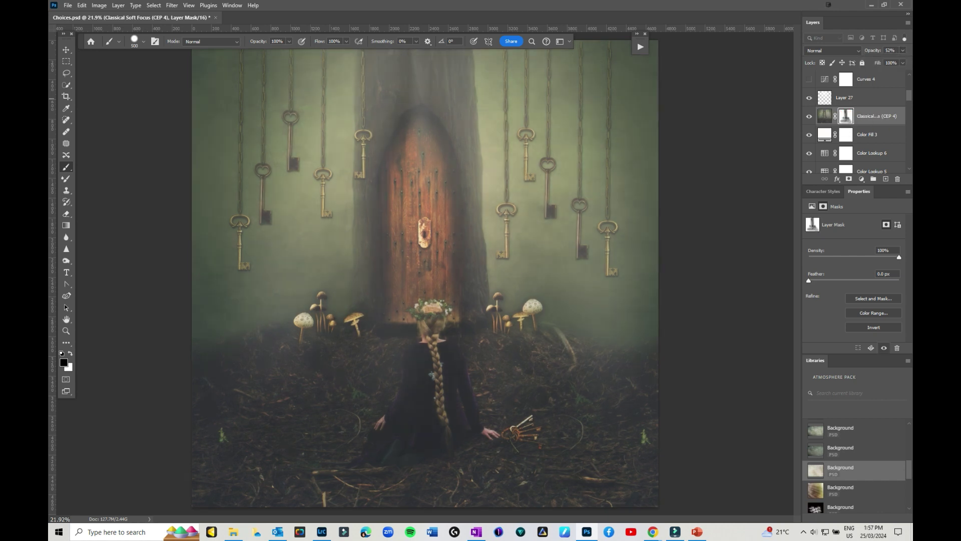
{"action": "left_click", "coordinate": [859, 98]}
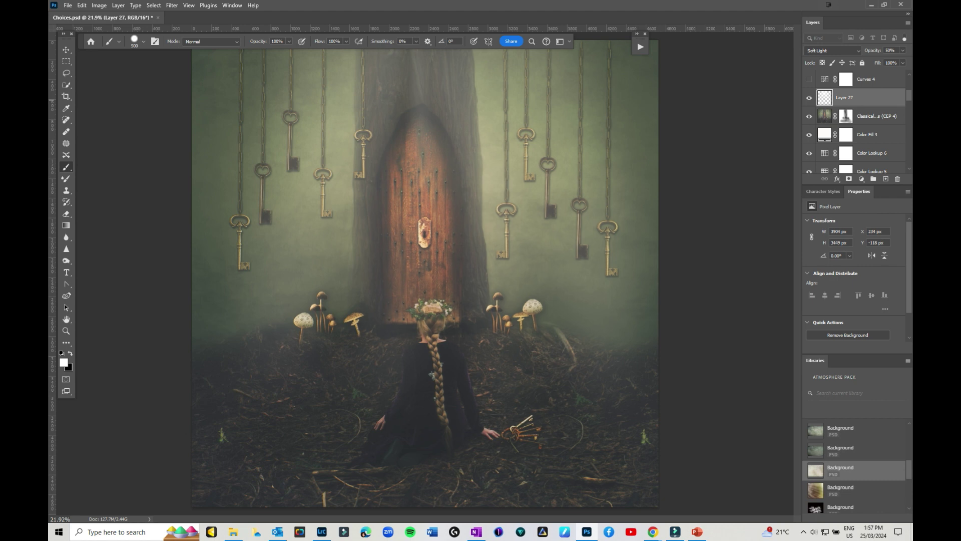
Try Layer 27 in Normal blend mode at 100% opacity to reveal its painted light, and undo both changes.
{"action": "left_click", "coordinate": [833, 51]}
{"action": "left_click", "coordinate": [821, 59]}
{"action": "left_click", "coordinate": [903, 50]}
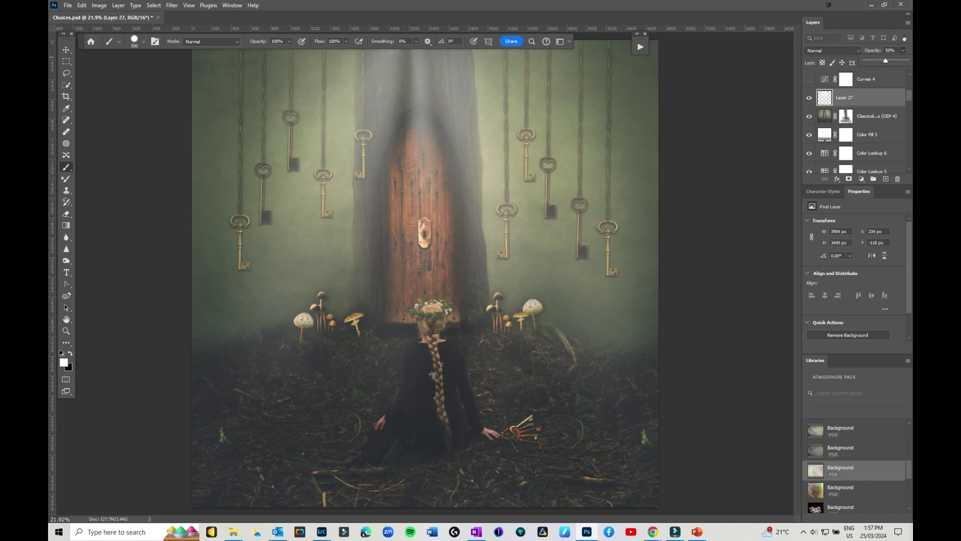
{"action": "left_click_drag", "start_coordinate": [885, 61], "coordinate": [906, 60]}
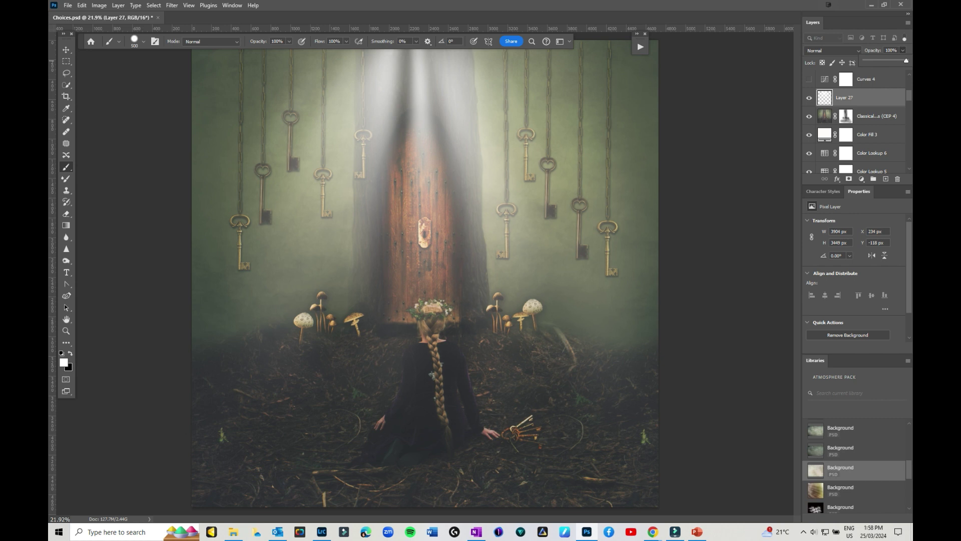
{"action": "key", "text": "ctrl+z"}
{"action": "key", "text": "ctrl+z"}
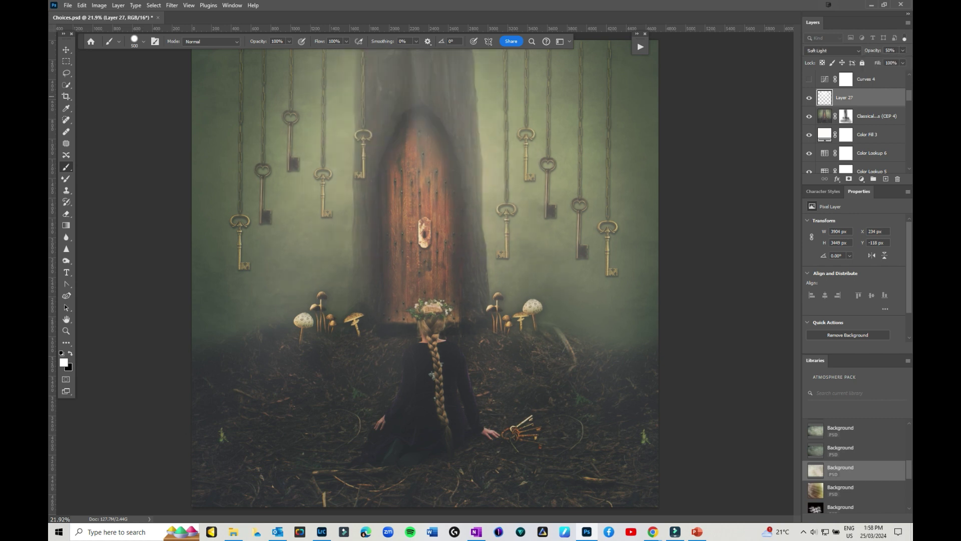
Show the Curves 4 adjustment layer and select it to check its blend mode and opacity.
{"action": "scroll", "coordinate": [856, 123], "scroll_direction": "up", "scroll_amount": 2}
{"action": "left_click", "coordinate": [809, 116]}
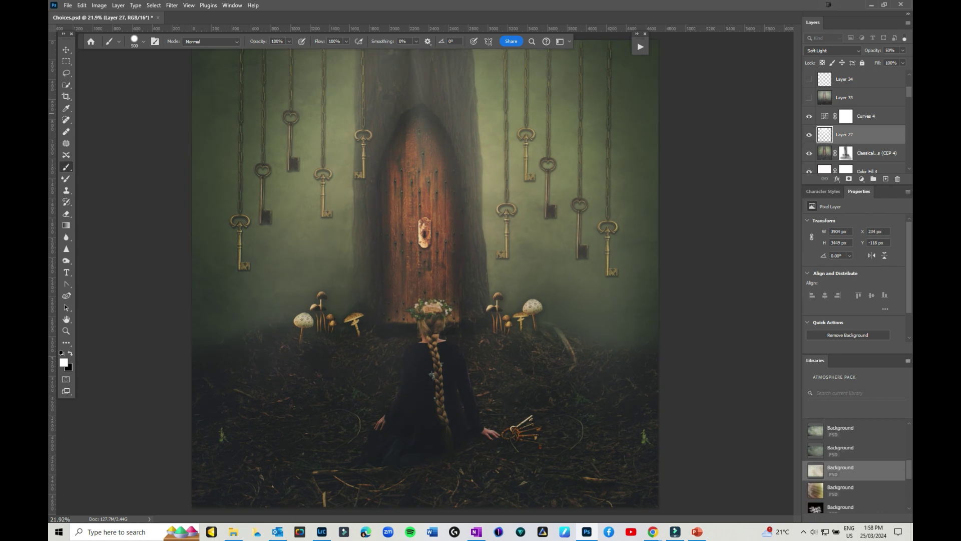
{"action": "left_click", "coordinate": [845, 116]}
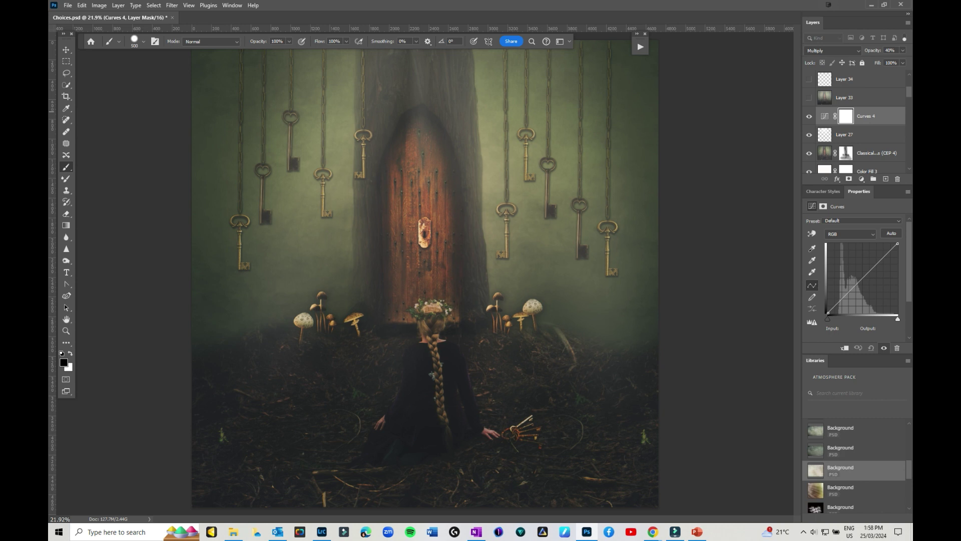
Try Curves 4 at 100% opacity, undo the change and toggle the layer's visibility to compare its darkening.
{"action": "left_click", "coordinate": [902, 50]}
{"action": "left_click_drag", "start_coordinate": [882, 60], "coordinate": [906, 60]}
{"action": "key", "text": "Return"}
{"action": "key", "text": "ctrl+z"}
{"action": "left_click", "coordinate": [809, 116]}
{"action": "left_click", "coordinate": [809, 116]}
Try a new Curves adjustment layer set to Multiply above Curves 4, delete it and reselect Curves 4.
{"action": "left_click", "coordinate": [862, 179]}
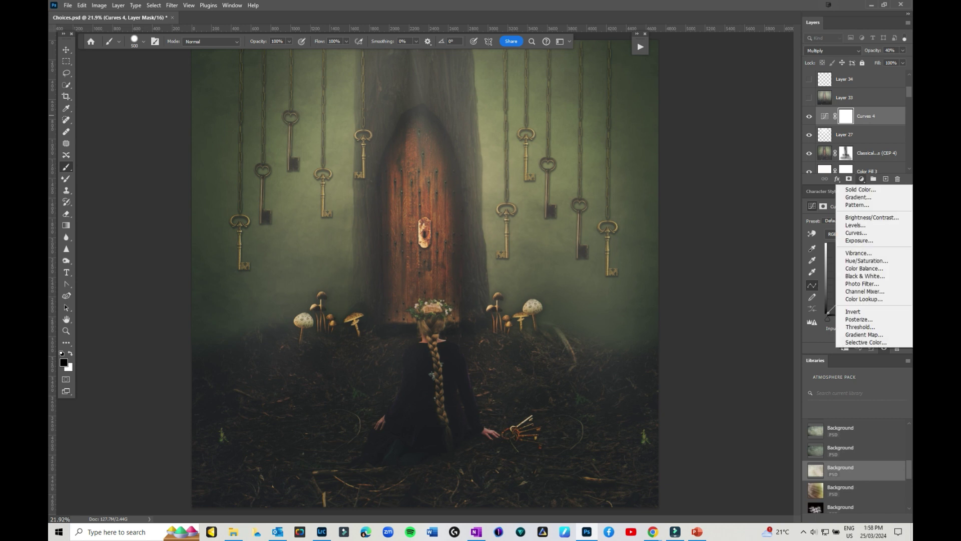
{"action": "left_click", "coordinate": [856, 233]}
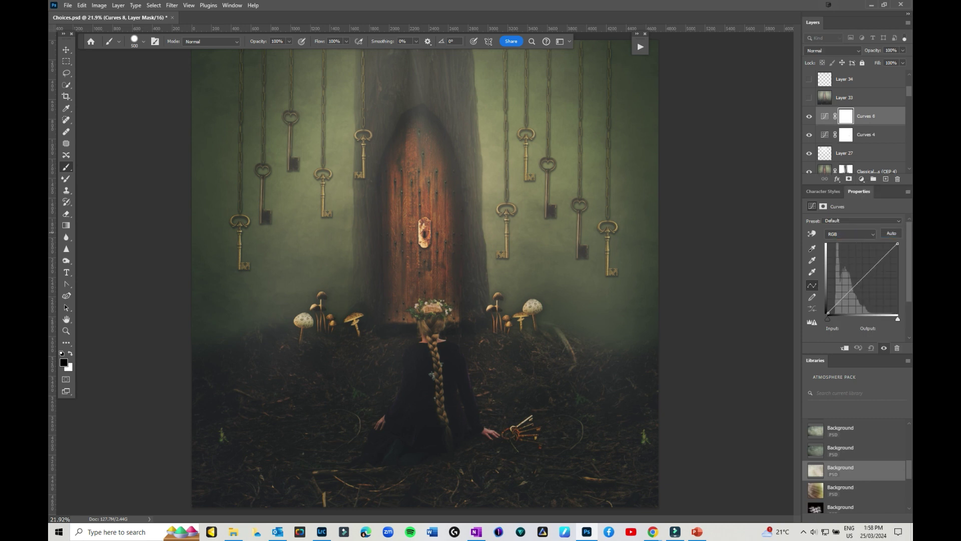
{"action": "left_click", "coordinate": [833, 50]}
{"action": "left_click", "coordinate": [826, 82]}
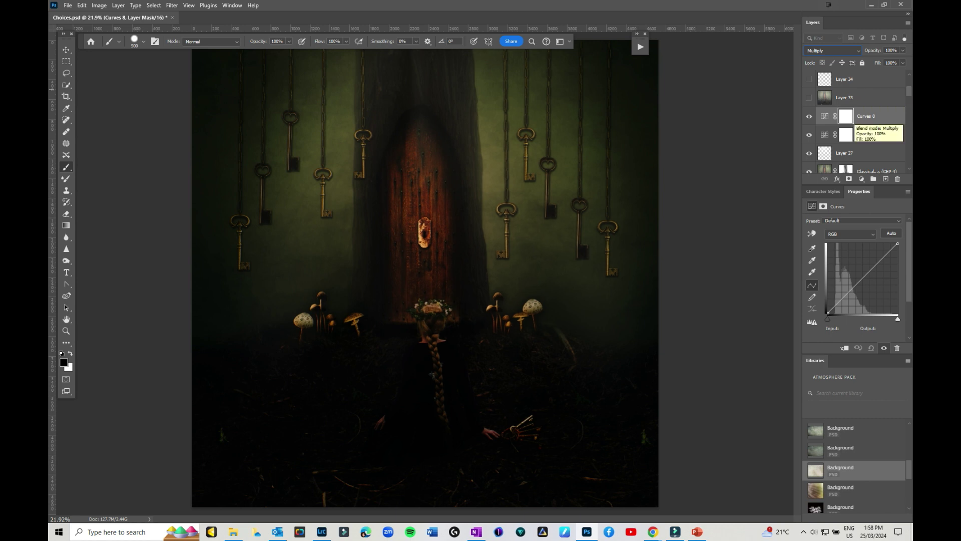
{"action": "left_click", "coordinate": [825, 116]}
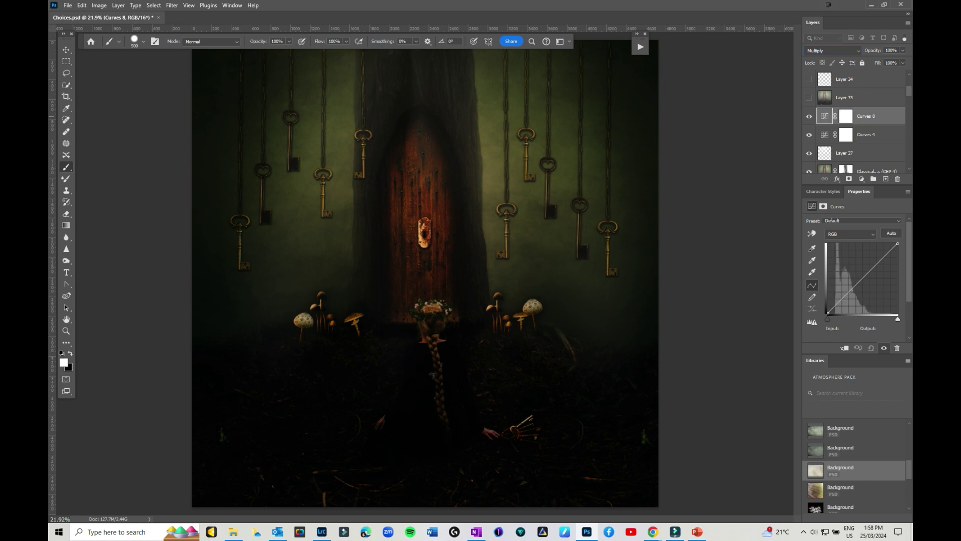
{"action": "key", "text": "Delete"}
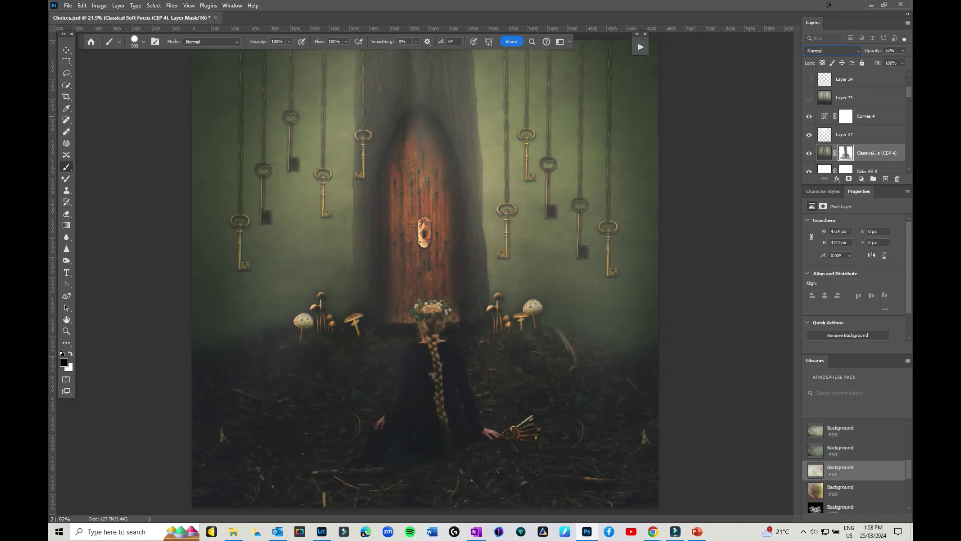
{"action": "left_click", "coordinate": [866, 115]}
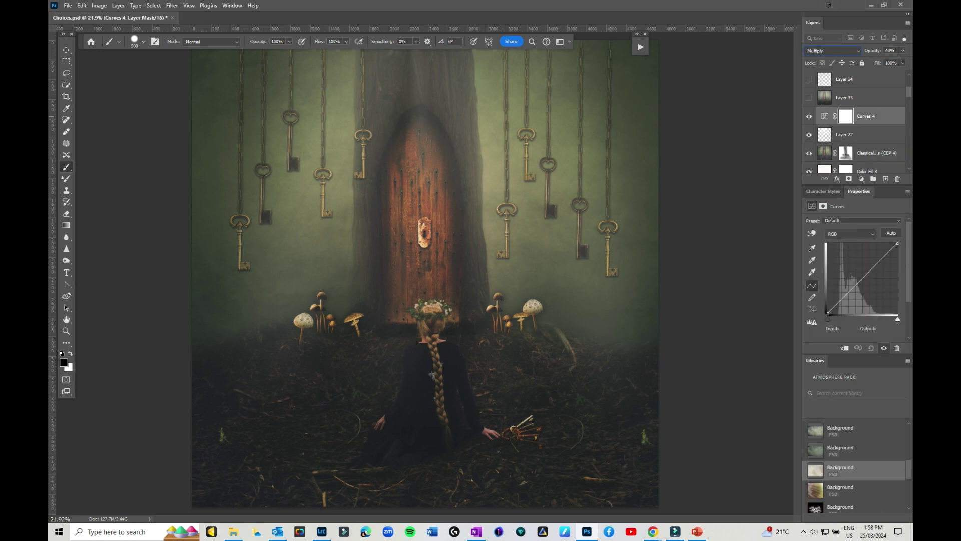
Select Layer 33 above Curves 4 and make it visible.
{"action": "left_click", "coordinate": [844, 98]}
{"action": "key", "text": "x"}
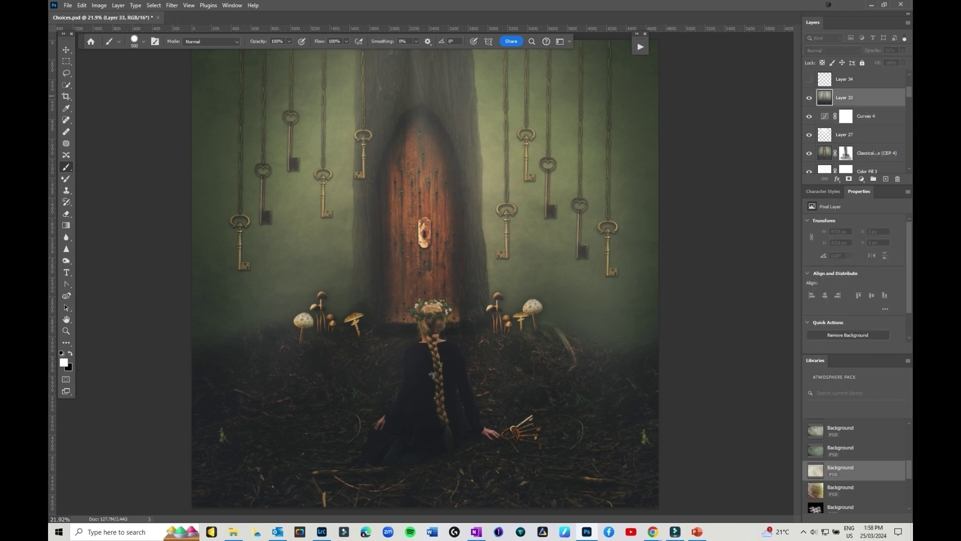
{"action": "left_click", "coordinate": [809, 97]}
Show Layer 34 and Curves 6, examine the curve and mask of Curves 6, and hide that adjustment again.
{"action": "scroll", "coordinate": [856, 125], "scroll_direction": "up", "scroll_amount": 1}
{"action": "scroll", "coordinate": [856, 125], "scroll_direction": "up", "scroll_amount": 2}
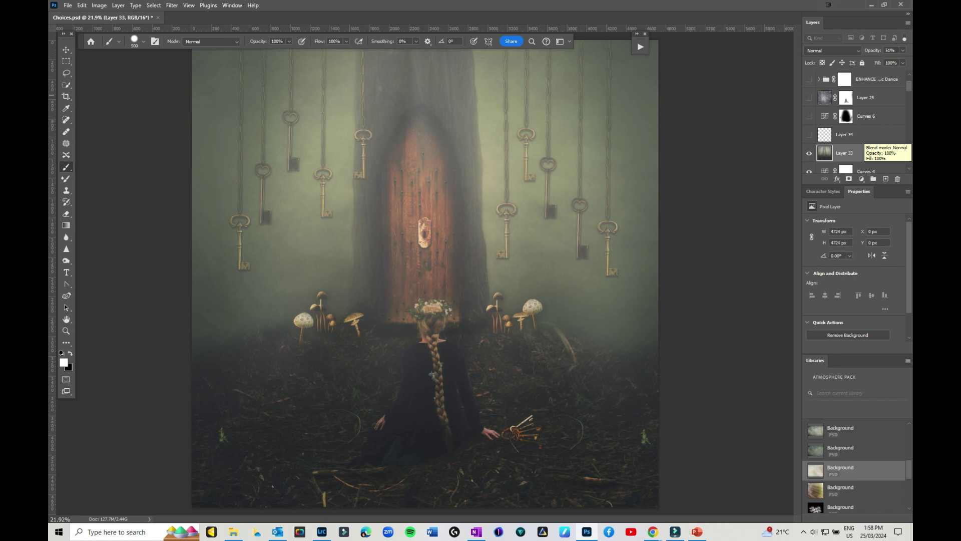
{"action": "left_click", "coordinate": [809, 134]}
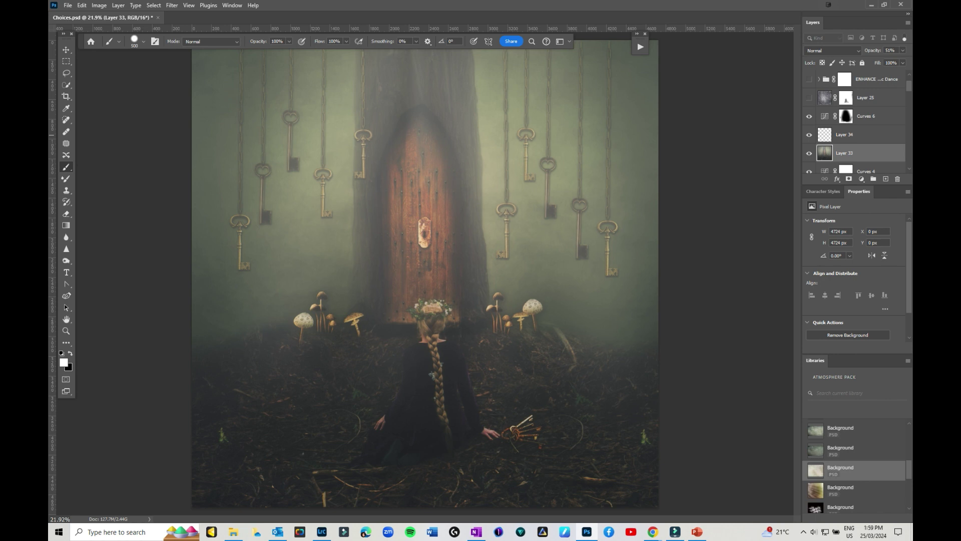
{"action": "left_click", "coordinate": [846, 117]}
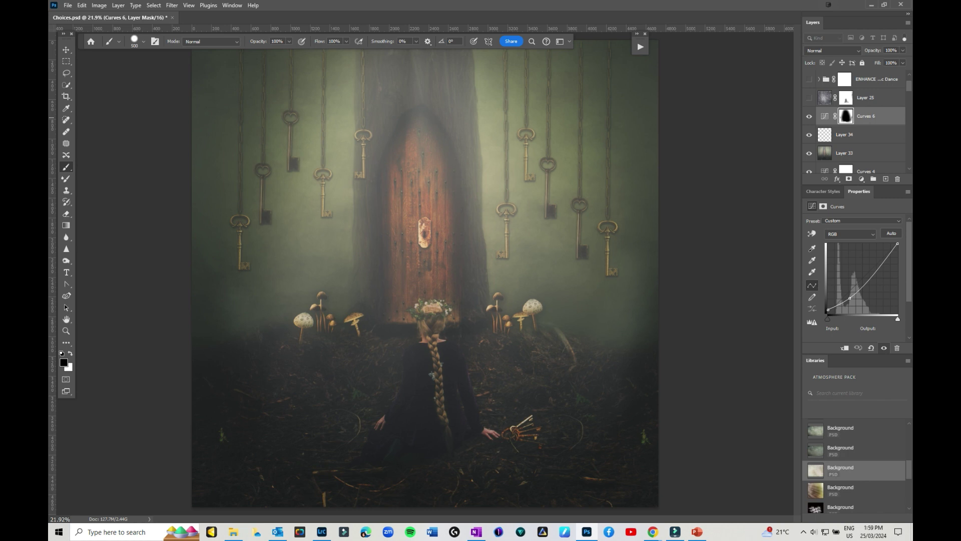
{"action": "left_click", "coordinate": [825, 116]}
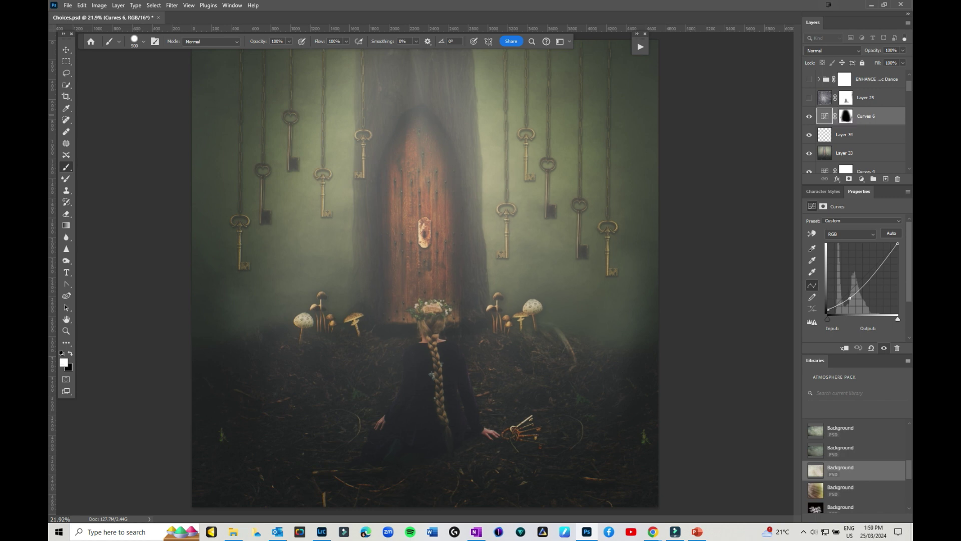
{"action": "left_click", "coordinate": [809, 116]}
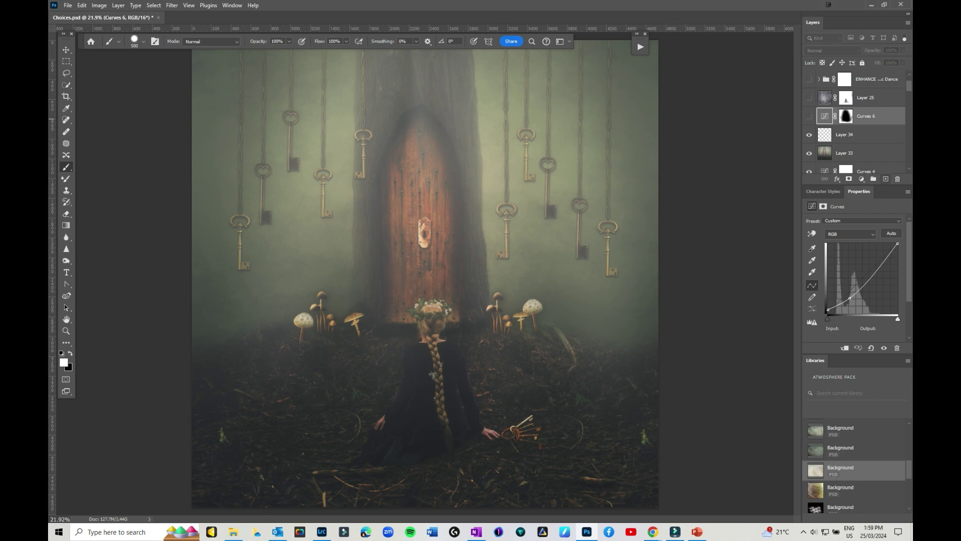
{"action": "left_click", "coordinate": [885, 179]}
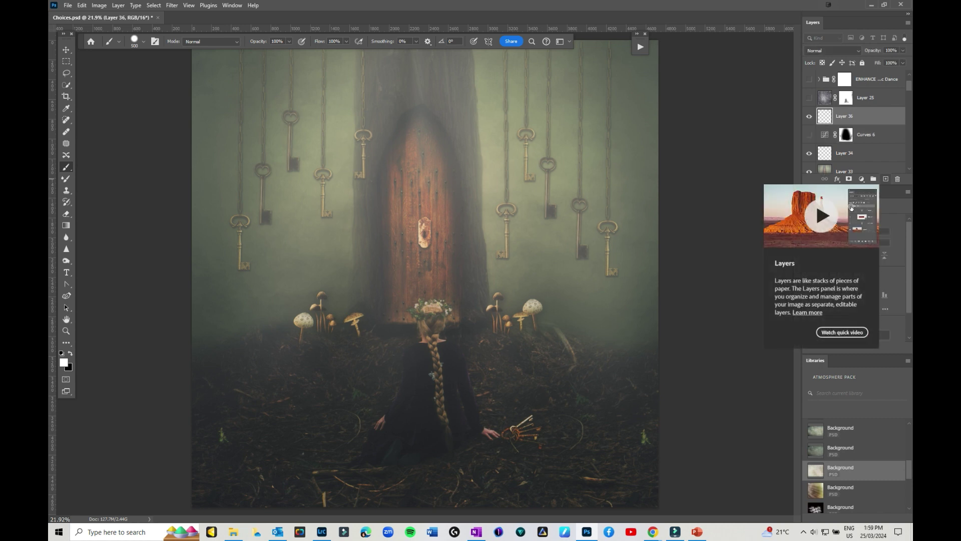
{"action": "left_click", "coordinate": [809, 116]}
{"action": "key", "text": "ctrl+z"}
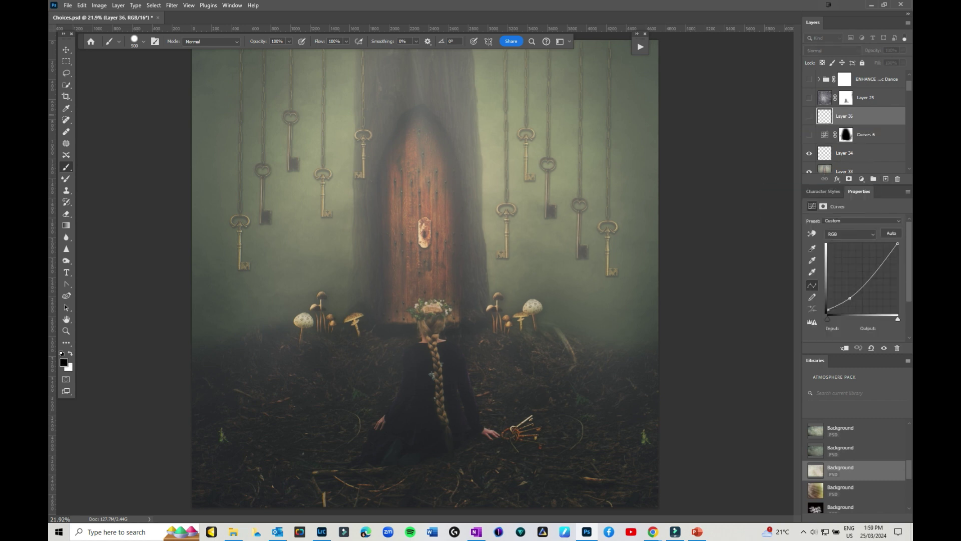
With Layer 34 active, draw an elliptical selection about 3644 by 4137 px around the door and girl and feather it by 200 pixels.
{"action": "left_click", "coordinate": [844, 134]}
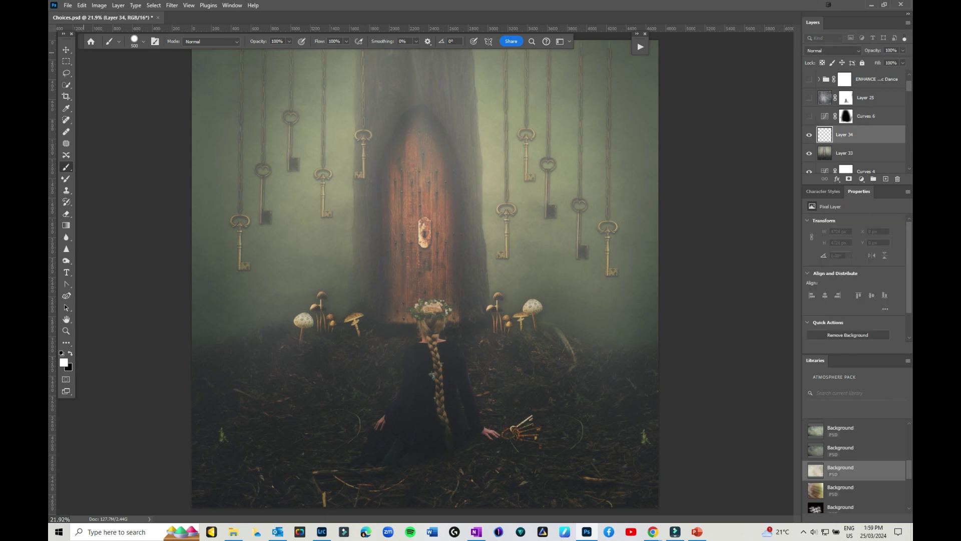
{"action": "left_click", "coordinate": [66, 61]}
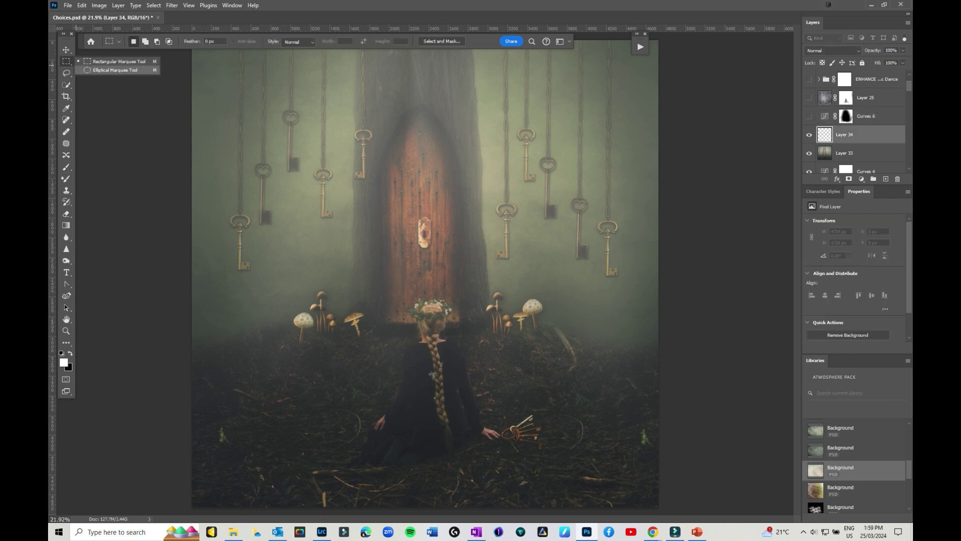
{"action": "left_click", "coordinate": [116, 70]}
{"action": "left_click_drag", "start_coordinate": [246, 76], "coordinate": [606, 485]}
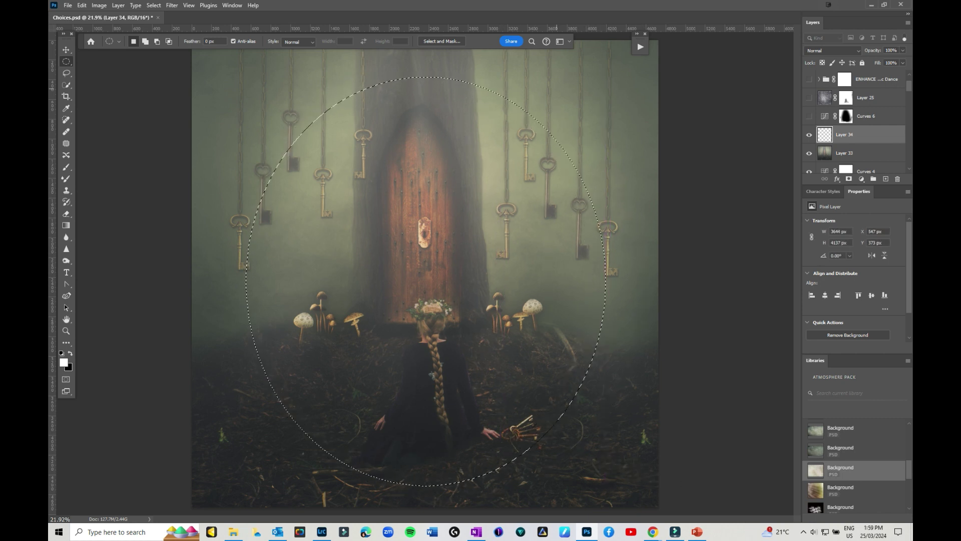
{"action": "right_click", "coordinate": [505, 100]}
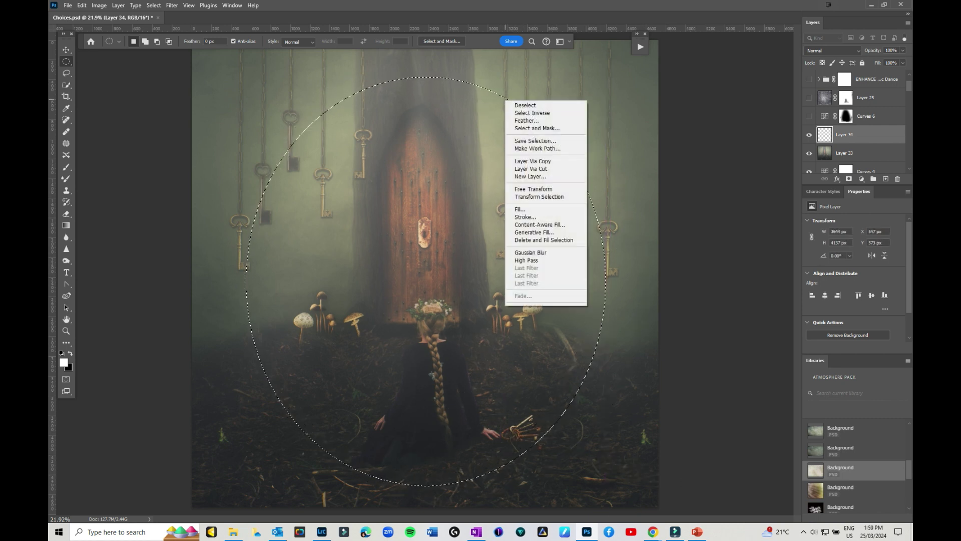
{"action": "left_click", "coordinate": [526, 121]}
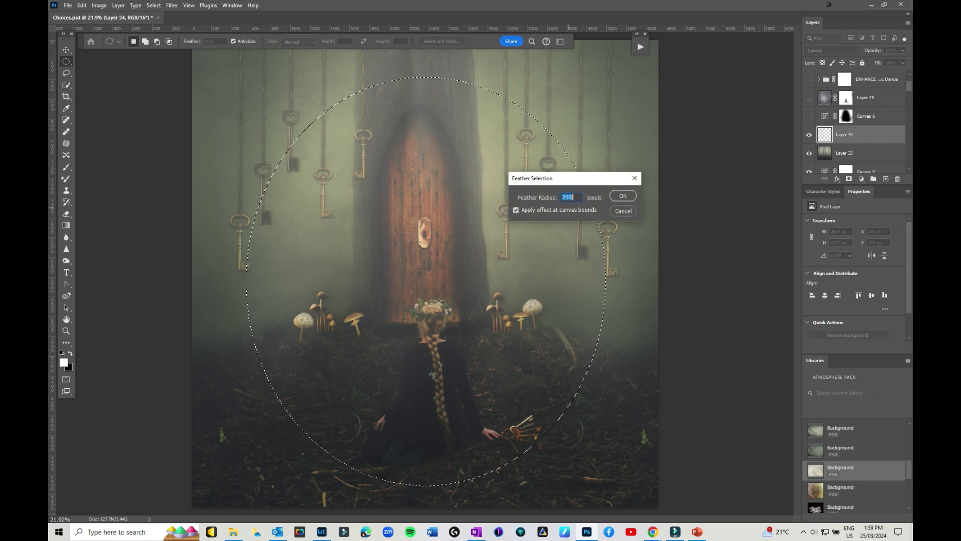
{"action": "key", "text": "Return"}
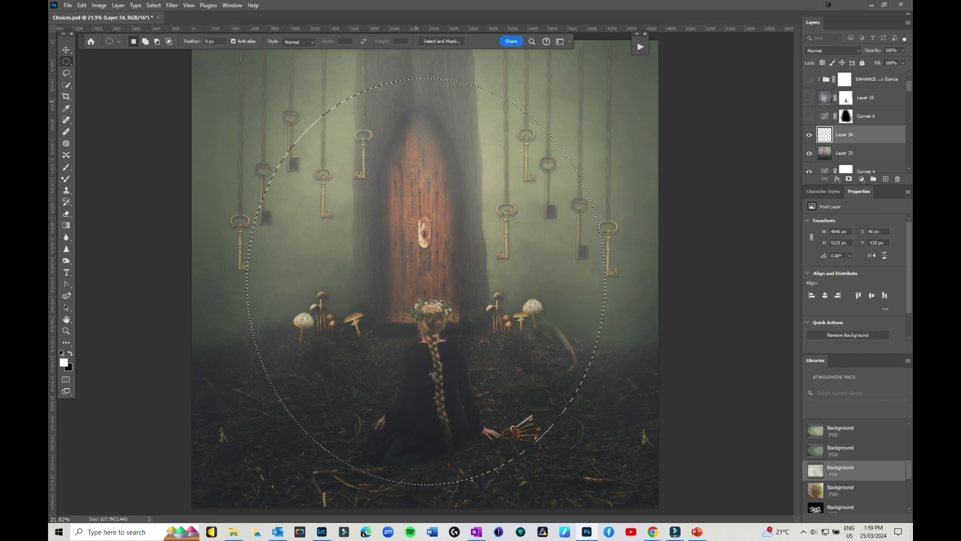
Try a Curves adjustment on the inverted selection, darkening input 70 to output 51 as a vignette, and delete it.
{"action": "left_click", "coordinate": [154, 5]}
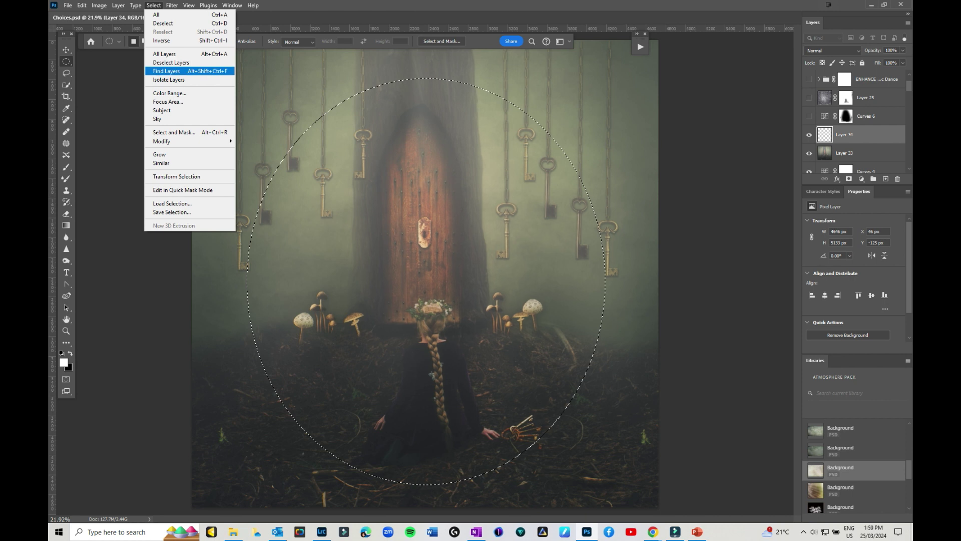
{"action": "left_click", "coordinate": [161, 40]}
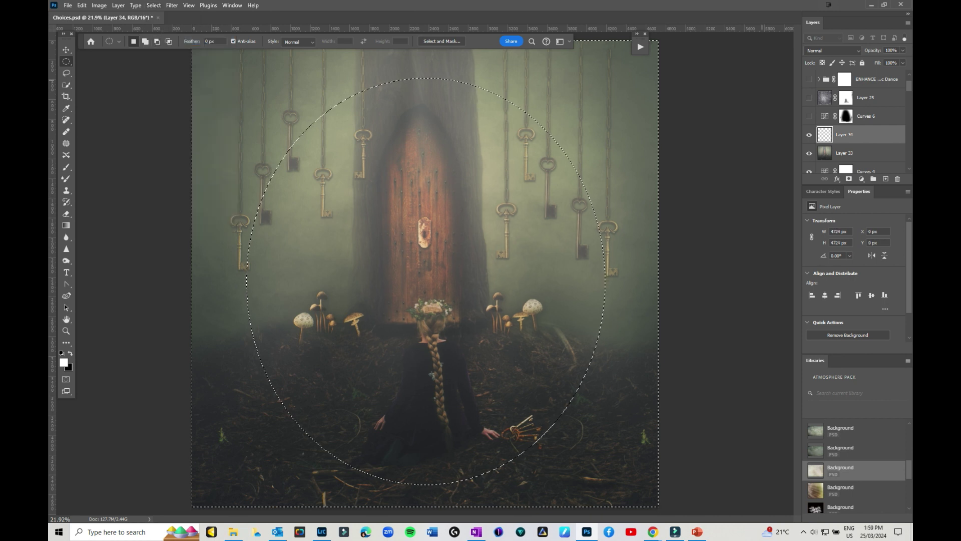
{"action": "left_click", "coordinate": [862, 178]}
{"action": "left_click", "coordinate": [856, 233]}
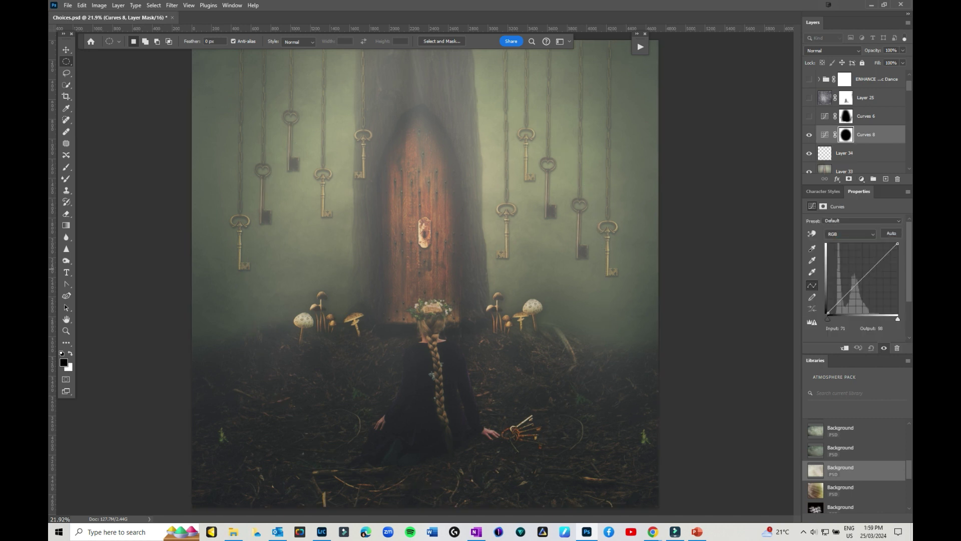
{"action": "left_click_drag", "start_coordinate": [847, 294], "coordinate": [846, 299]}
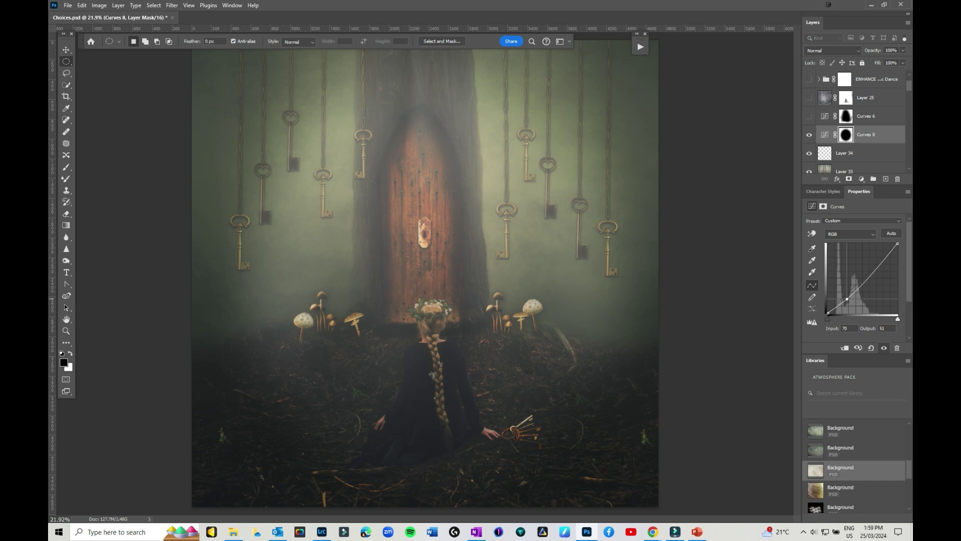
{"action": "key", "text": "Delete"}
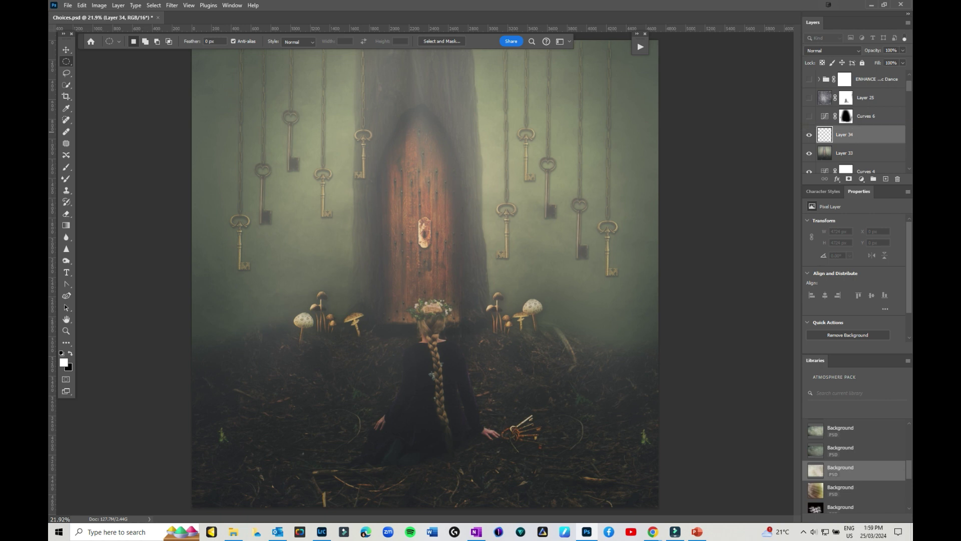
Make Curves 6 and Layer 25 visible and select Layer 25.
{"action": "left_click", "coordinate": [809, 115]}
{"action": "left_click", "coordinate": [866, 115]}
{"action": "left_click", "coordinate": [809, 97]}
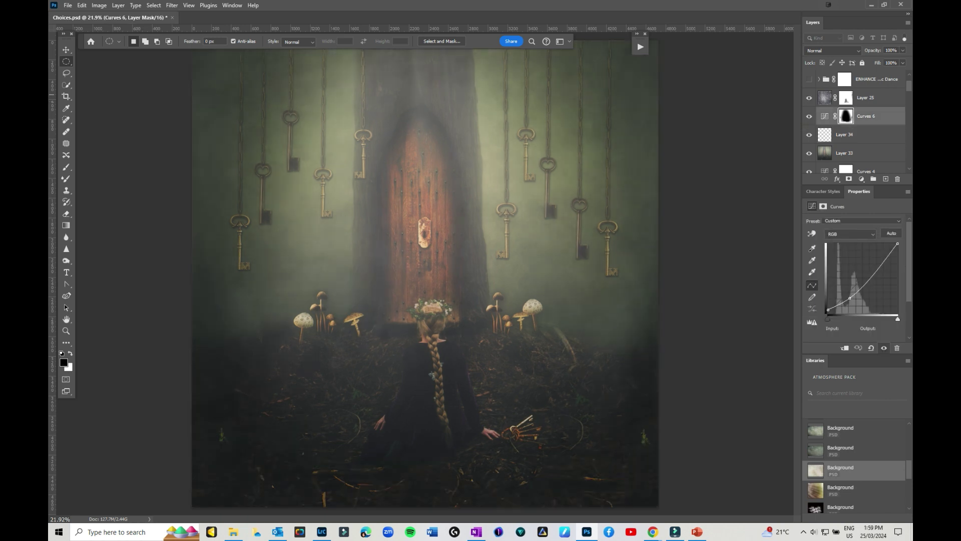
{"action": "left_click", "coordinate": [865, 99]}
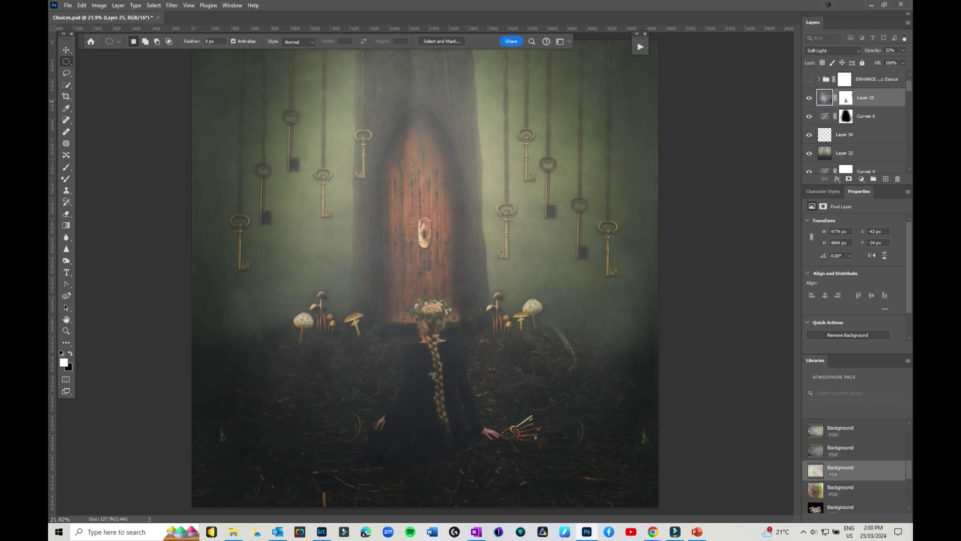
Set Layer 25 to Normal blending at 100% opacity to inspect its texture, and select its layer mask.
{"action": "left_click", "coordinate": [833, 50]}
{"action": "left_click", "coordinate": [821, 59]}
{"action": "left_click", "coordinate": [903, 50]}
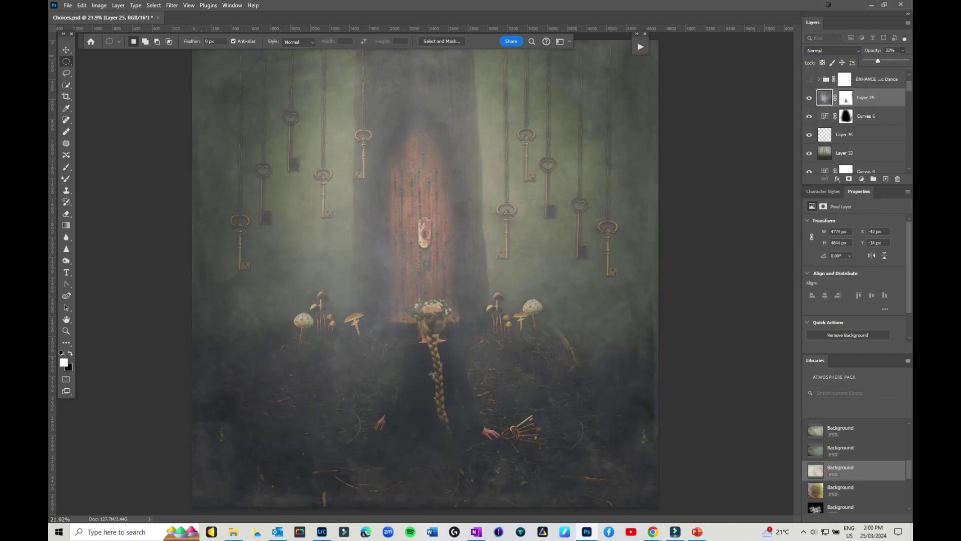
{"action": "left_click_drag", "start_coordinate": [877, 60], "coordinate": [907, 60]}
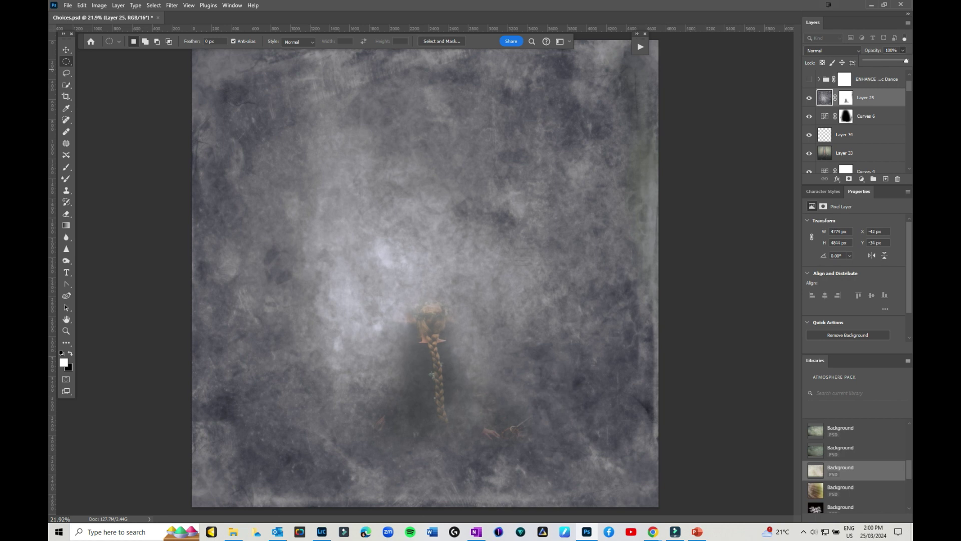
{"action": "left_click", "coordinate": [846, 97]}
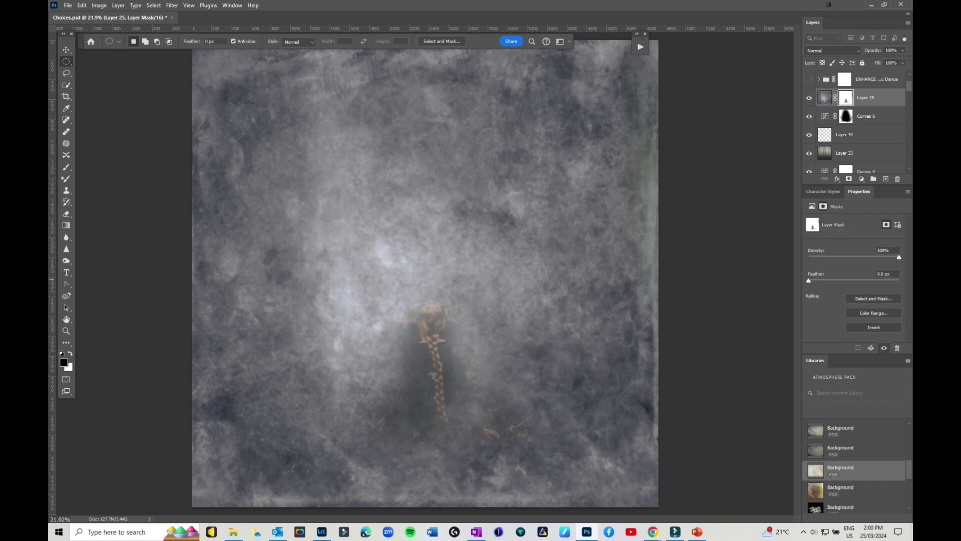
Preview other blend modes on Layer 25 and return it to Soft Light at 32% opacity.
{"action": "left_click", "coordinate": [832, 51]}
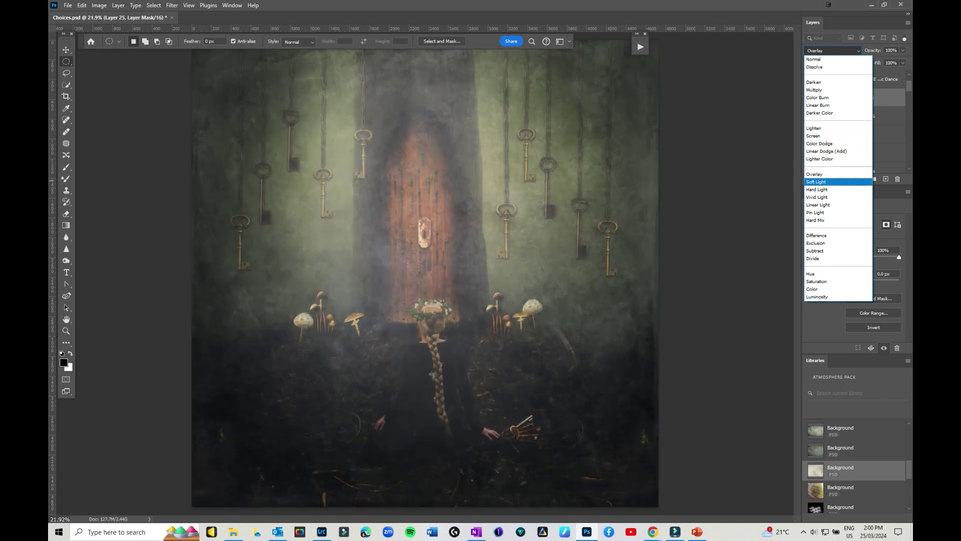
{"action": "left_click", "coordinate": [821, 182]}
{"action": "key", "text": "shift+alt+n"}
{"action": "left_click", "coordinate": [825, 97]}
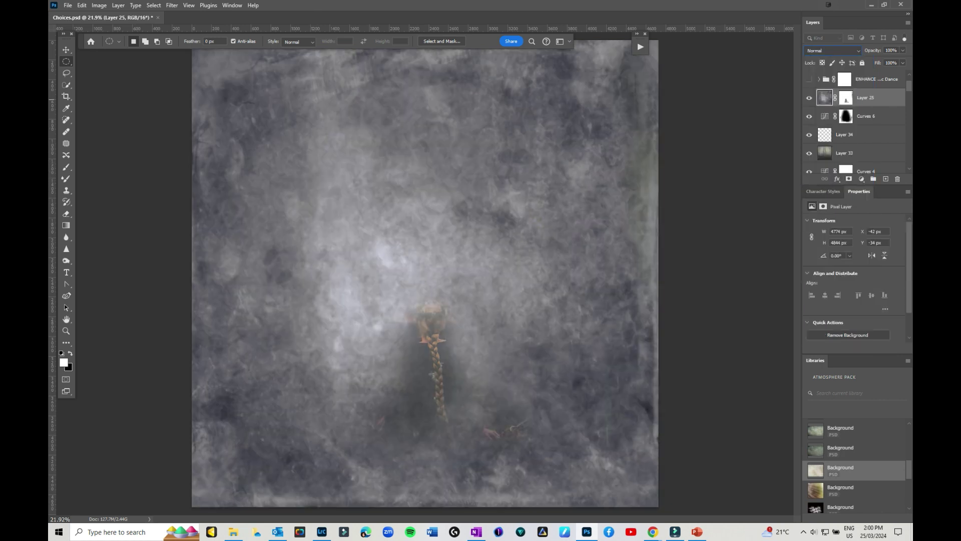
{"action": "key", "text": "3"}
{"action": "key", "text": "2"}
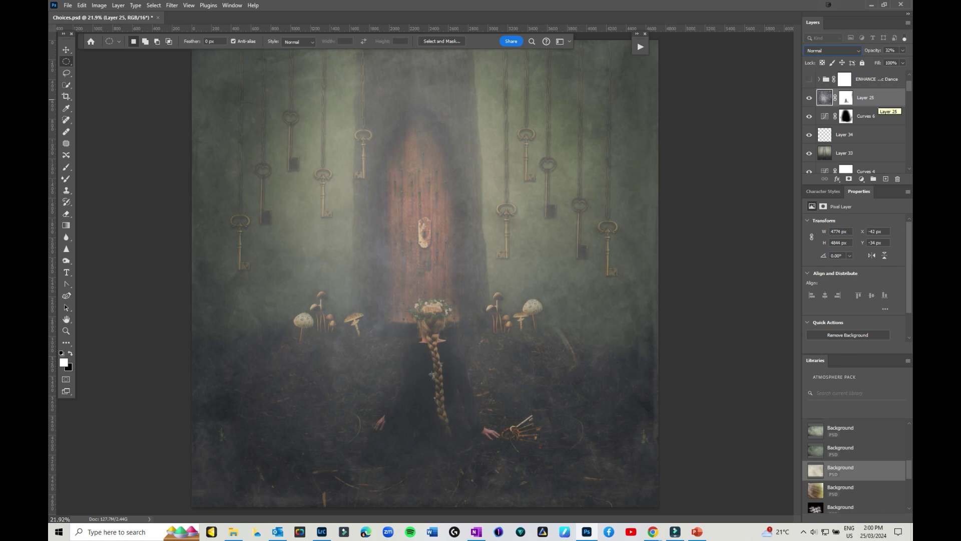
{"action": "left_click", "coordinate": [833, 50]}
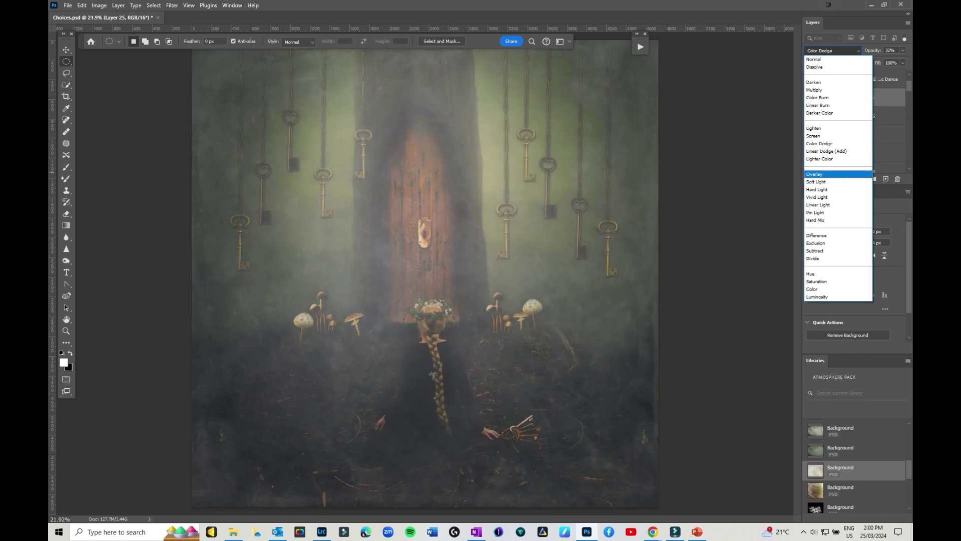
{"action": "left_click", "coordinate": [824, 174]}
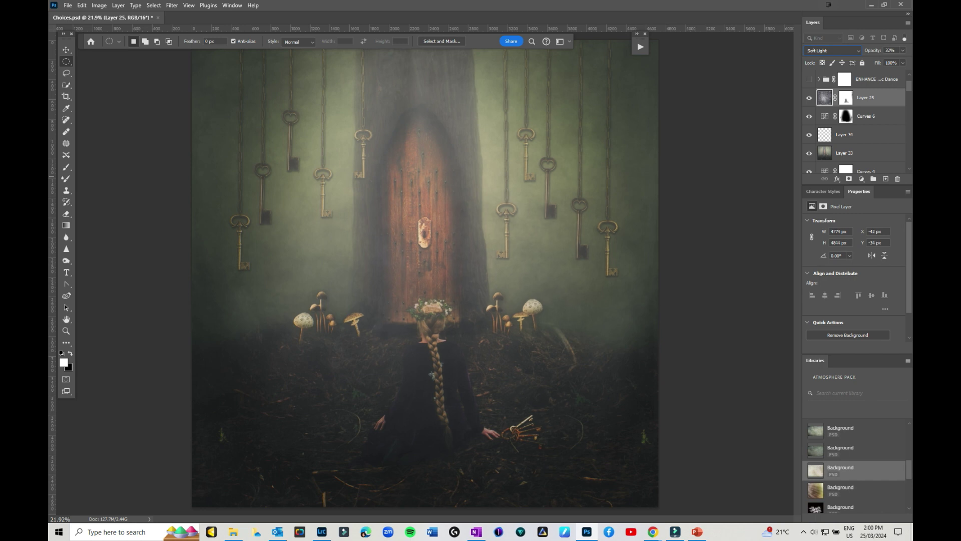
Show and select the ENHANCE TONES - Romantic Dance group, and look through the installed action sets.
{"action": "scroll", "coordinate": [856, 125], "scroll_direction": "up", "scroll_amount": 1}
{"action": "left_click", "coordinate": [844, 116]}
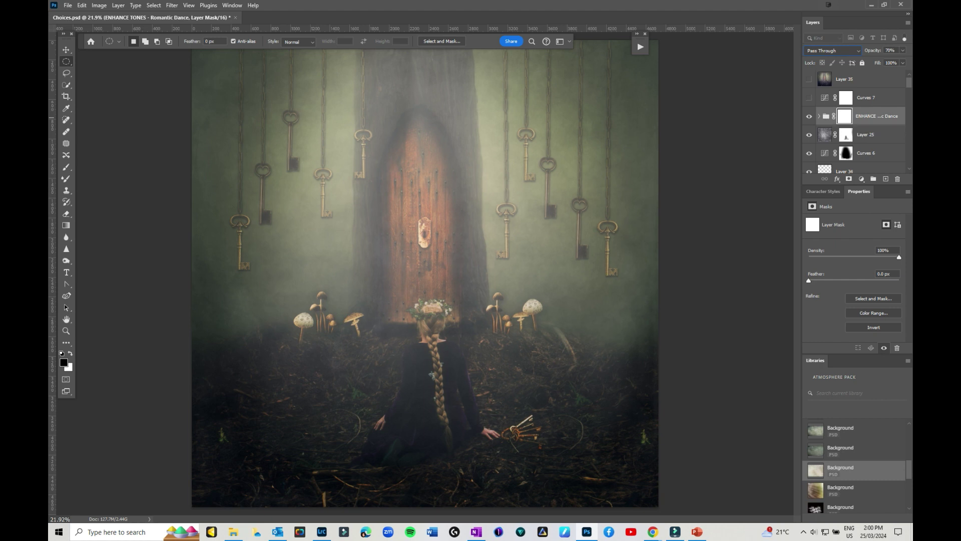
{"action": "left_click", "coordinate": [640, 46]}
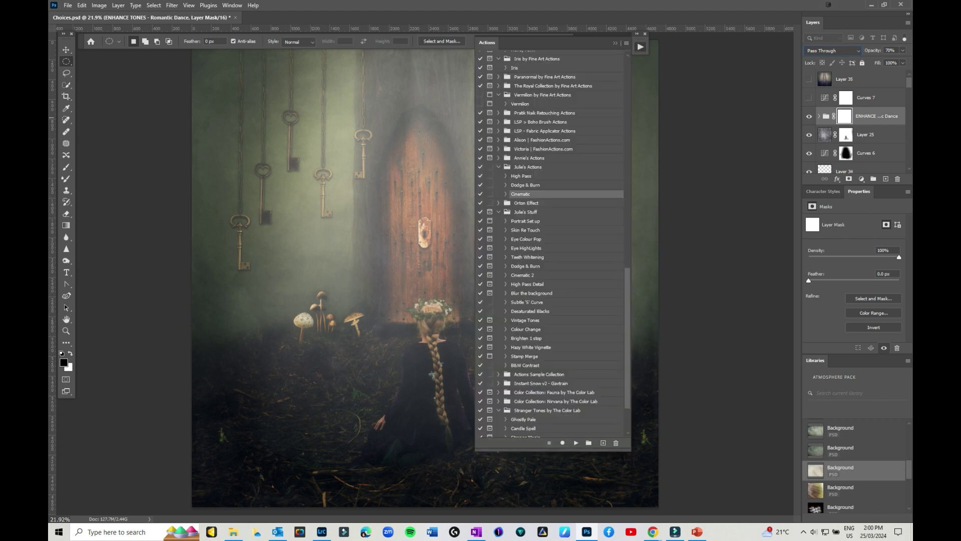
{"action": "left_click_drag", "start_coordinate": [487, 42], "coordinate": [636, 42]}
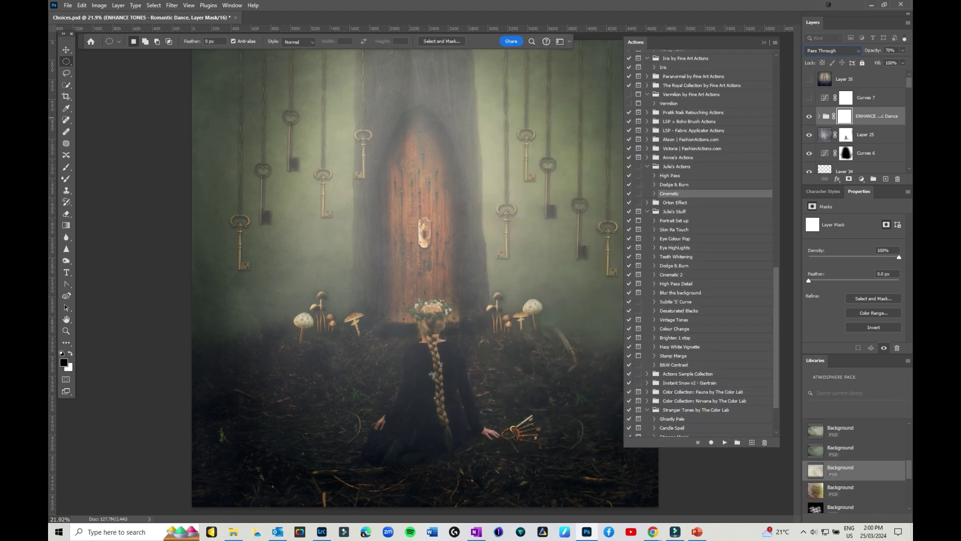
{"action": "scroll", "coordinate": [700, 241], "scroll_direction": "up", "scroll_amount": 1}
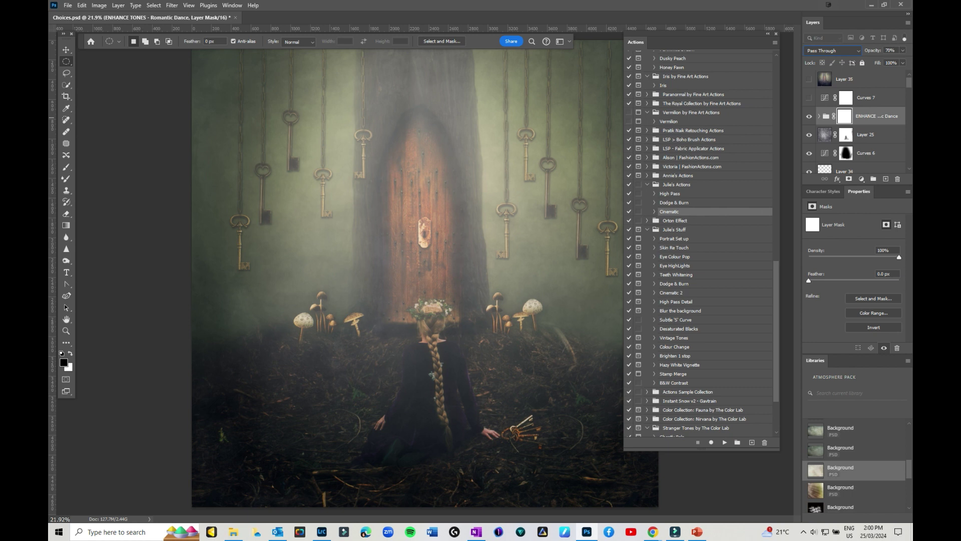
{"action": "scroll", "coordinate": [701, 243], "scroll_direction": "up", "scroll_amount": 2}
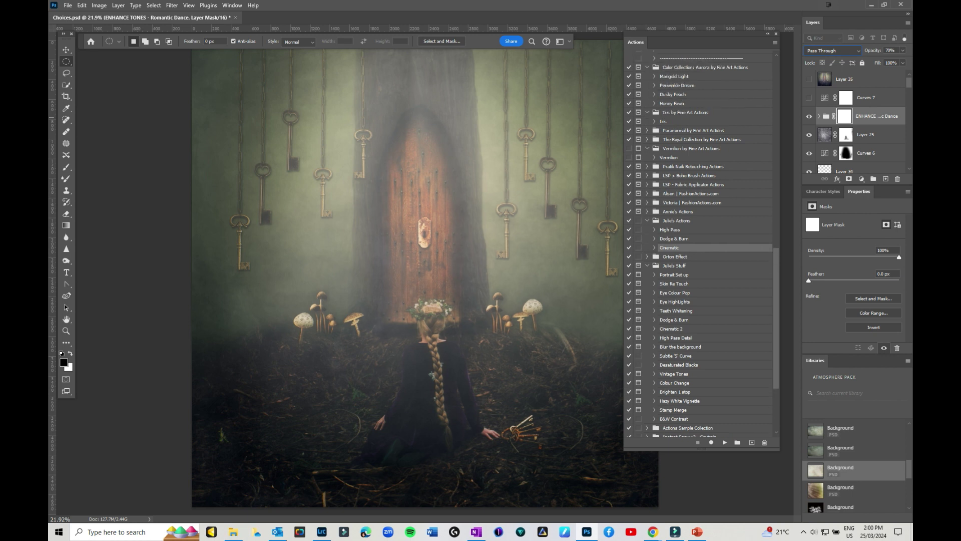
{"action": "scroll", "coordinate": [701, 245], "scroll_direction": "down", "scroll_amount": 2}
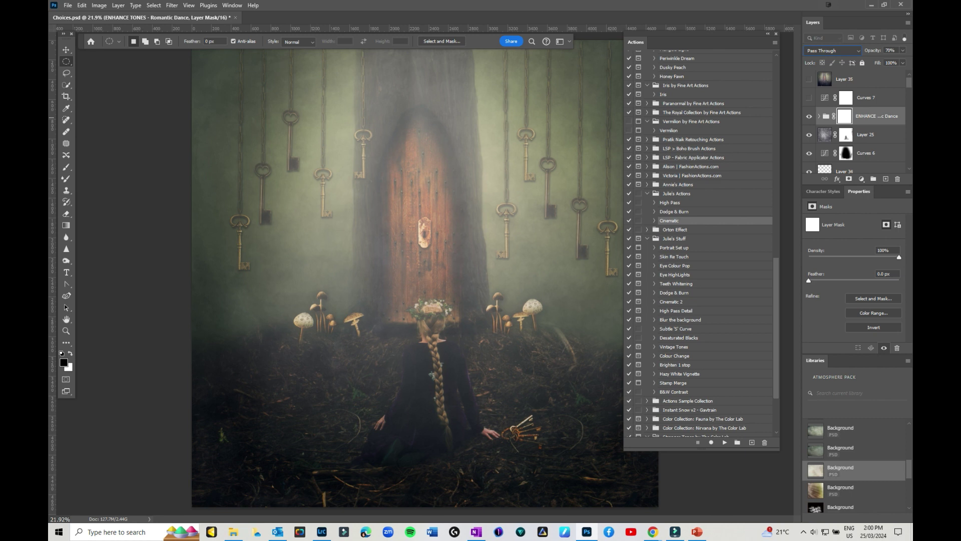
{"action": "key", "text": "alt+F9"}
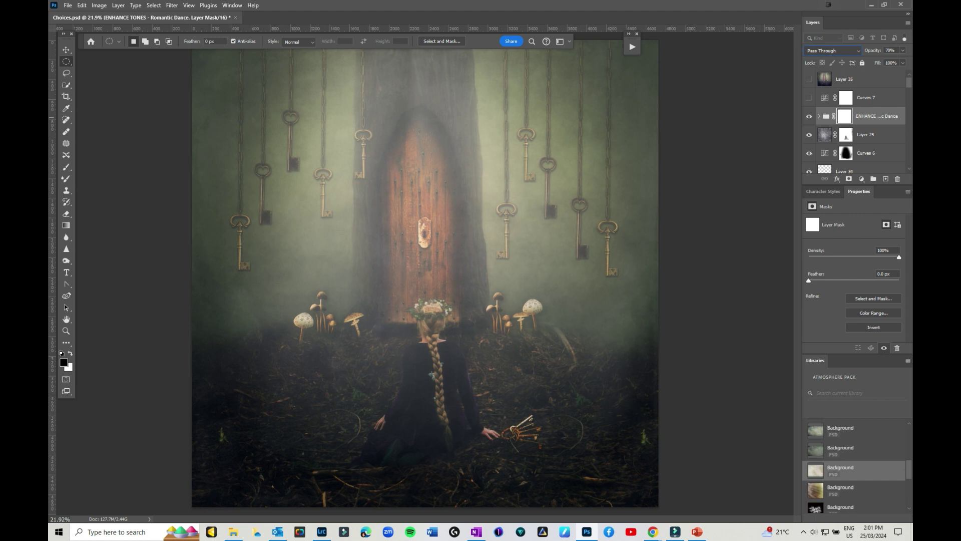
Show and select Curves 7 and examine its Blue, Green and Red channel curves.
{"action": "left_click", "coordinate": [809, 97]}
{"action": "left_click", "coordinate": [866, 98]}
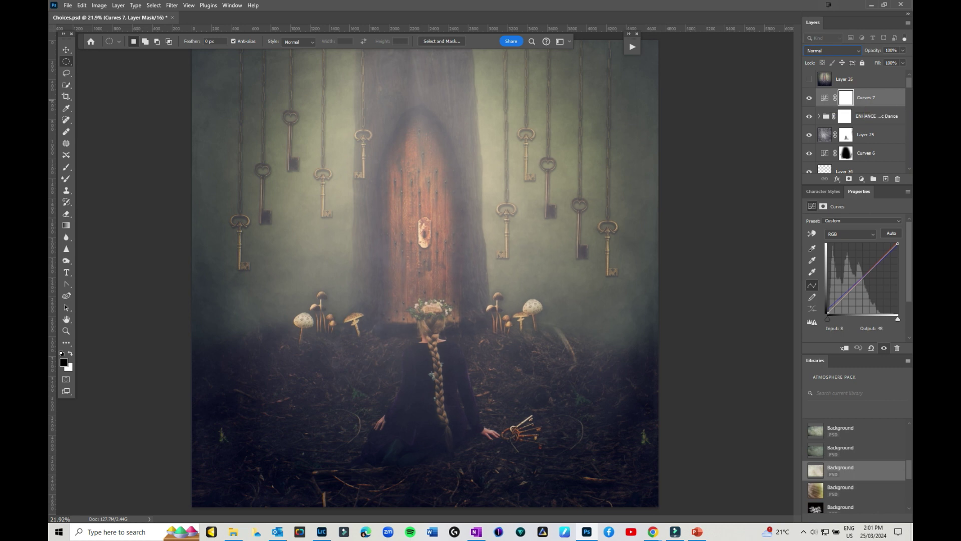
{"action": "left_click", "coordinate": [850, 234]}
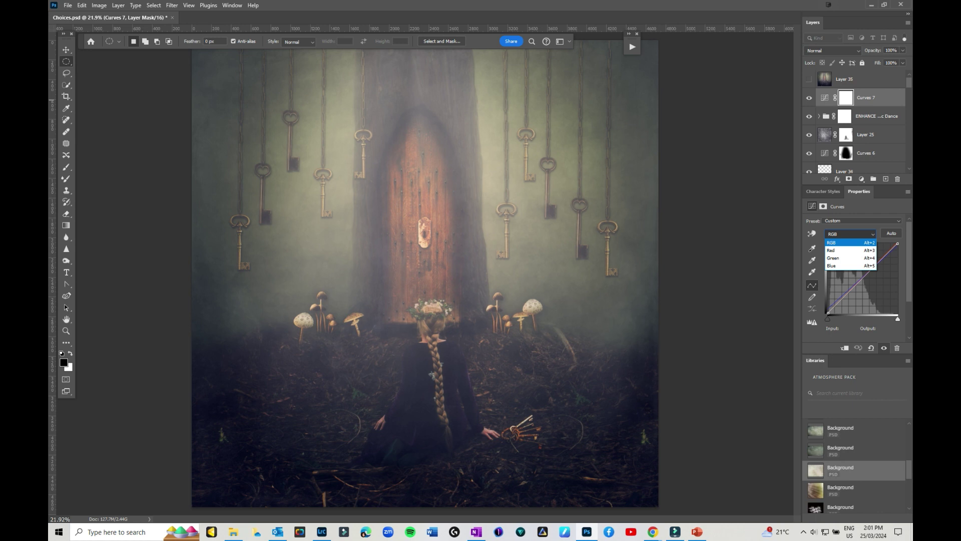
{"action": "left_click", "coordinate": [838, 266]}
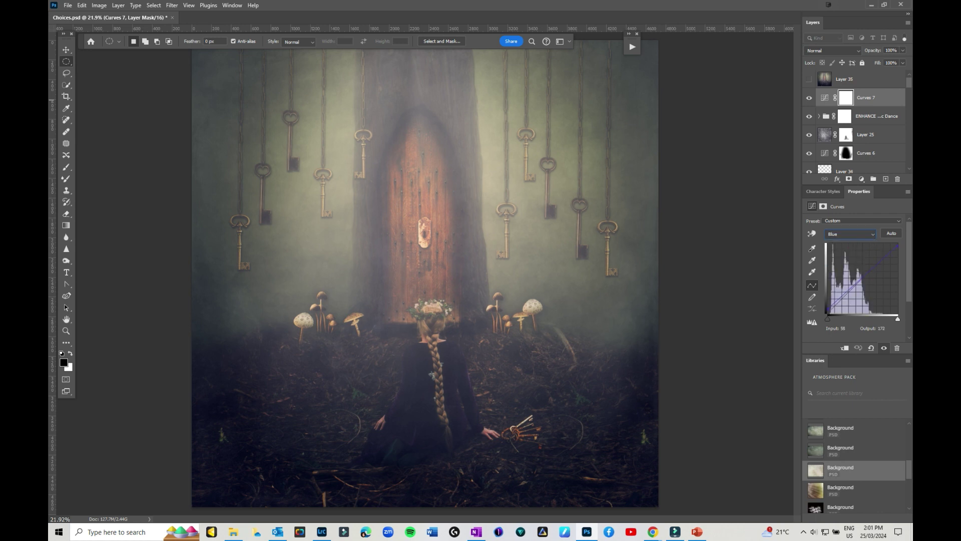
{"action": "left_click", "coordinate": [850, 234]}
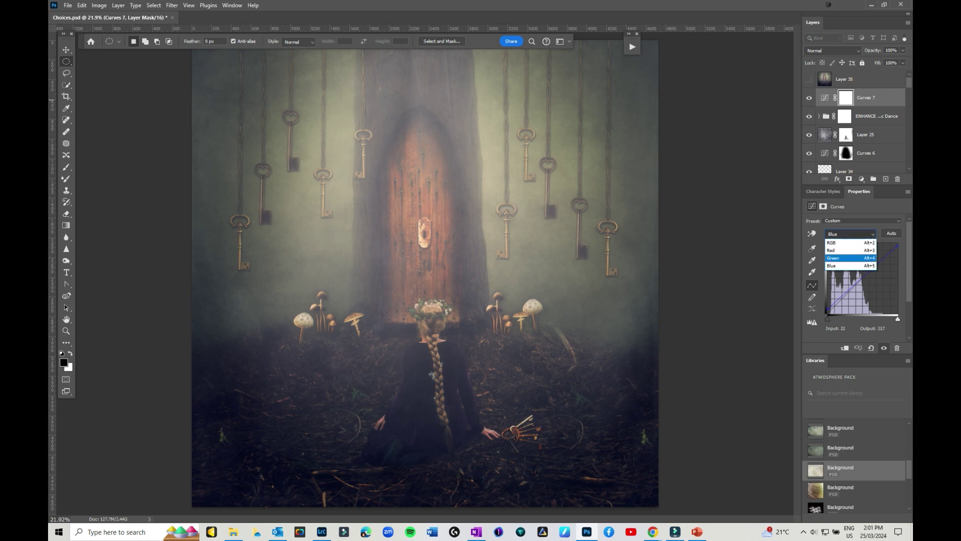
{"action": "left_click", "coordinate": [834, 259]}
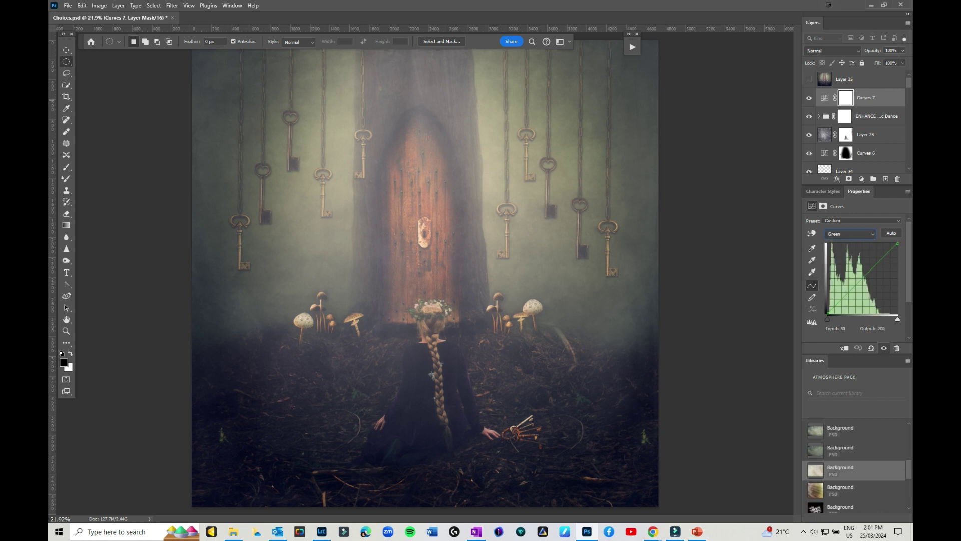
{"action": "left_click", "coordinate": [850, 234]}
{"action": "key", "text": "Up"}
{"action": "key", "text": "Return"}
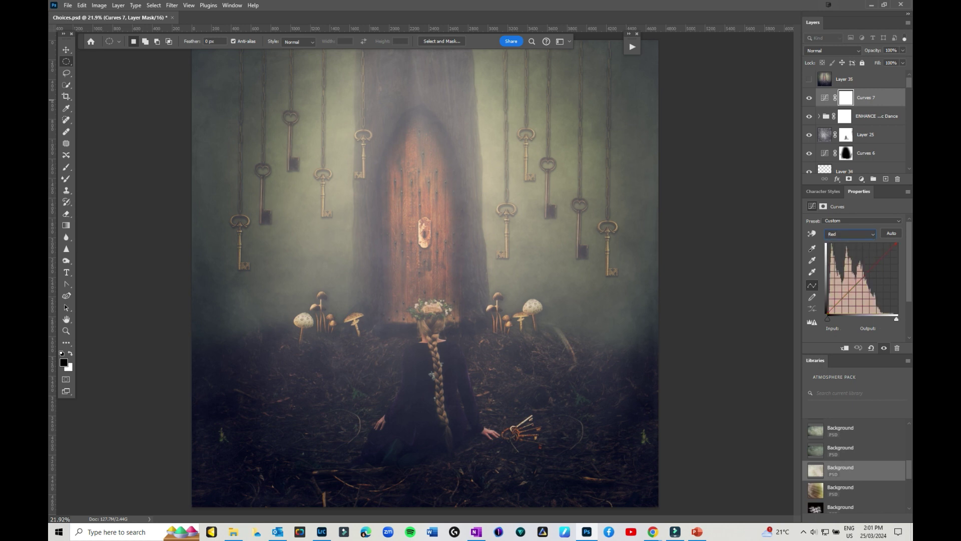
{"action": "key", "text": "ctrl+comma"}
Isolate Layer 0 at the base of the stack to compare the original photo, and show all layers again.
{"action": "scroll", "coordinate": [856, 123], "scroll_direction": "down", "scroll_amount": 10}
{"action": "scroll", "coordinate": [856, 123], "scroll_direction": "down", "scroll_amount": 10}
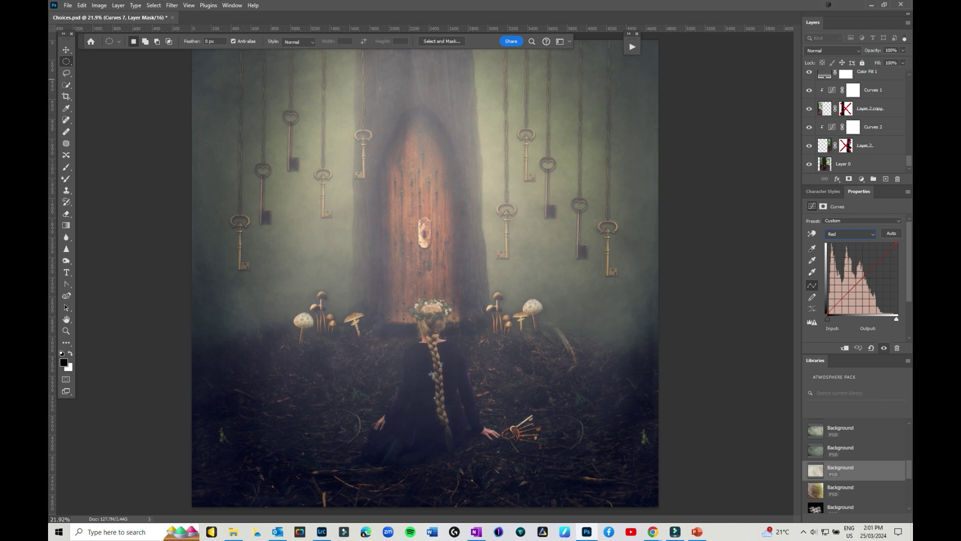
{"action": "left_click", "coordinate": [809, 163], "text": "alt"}
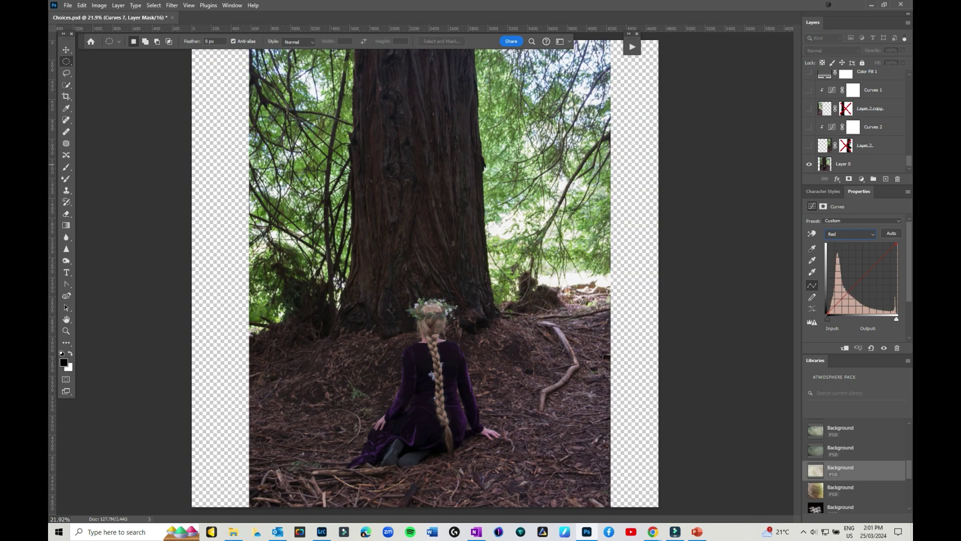
{"action": "left_click", "coordinate": [809, 164], "text": "alt"}
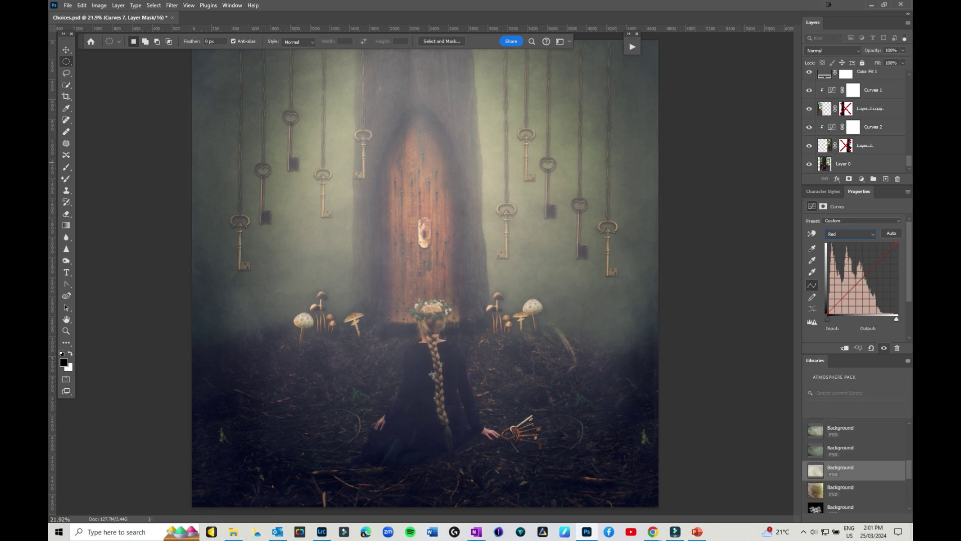